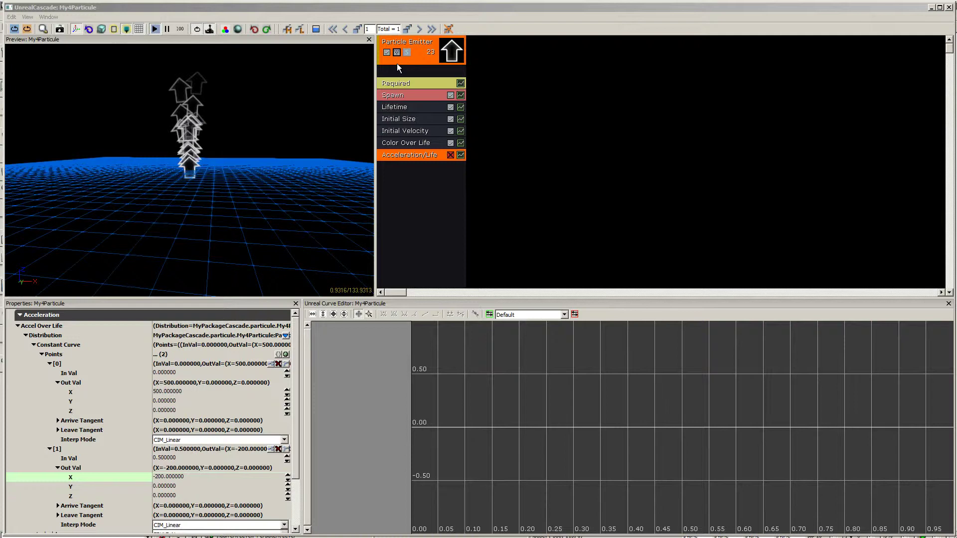
left_click(419, 80)
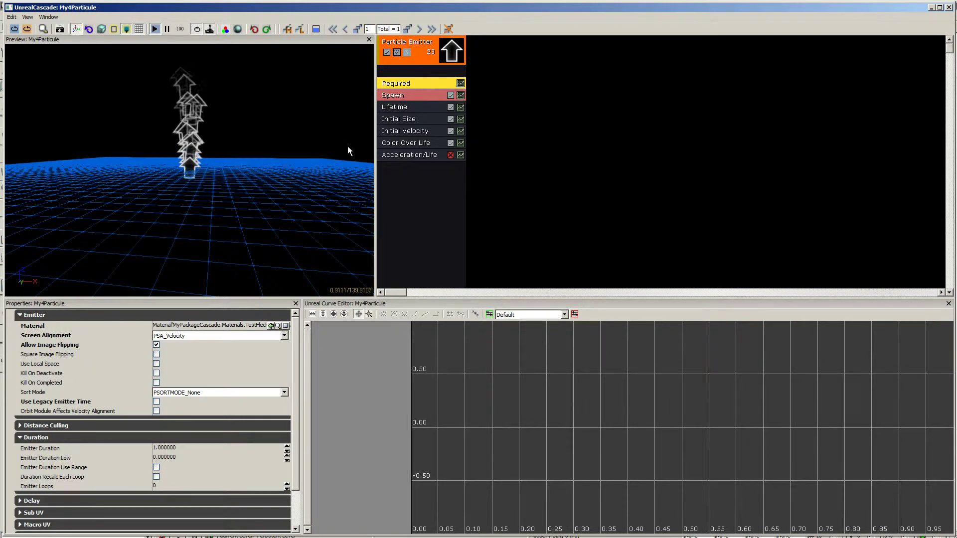
right_click(409, 167)
mouse_move(422, 199)
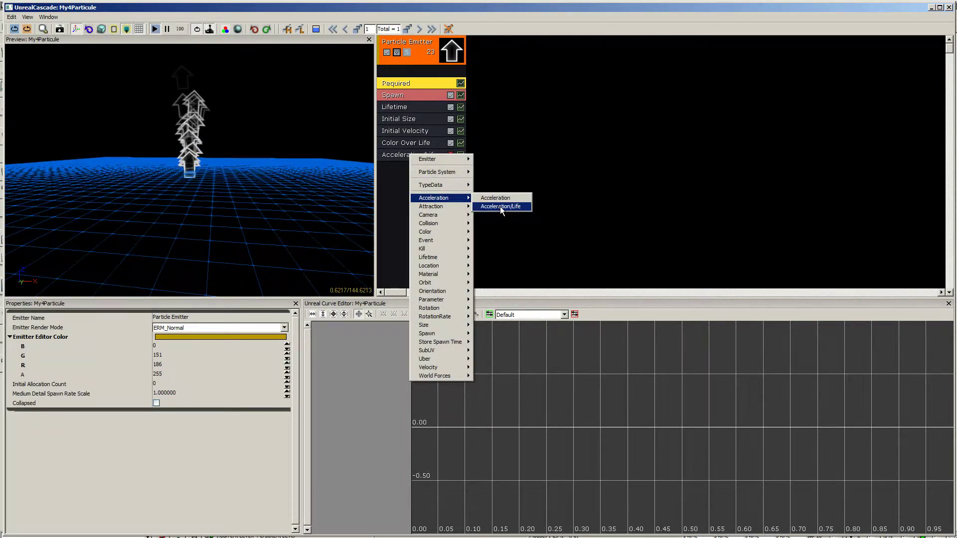
left_click(402, 209)
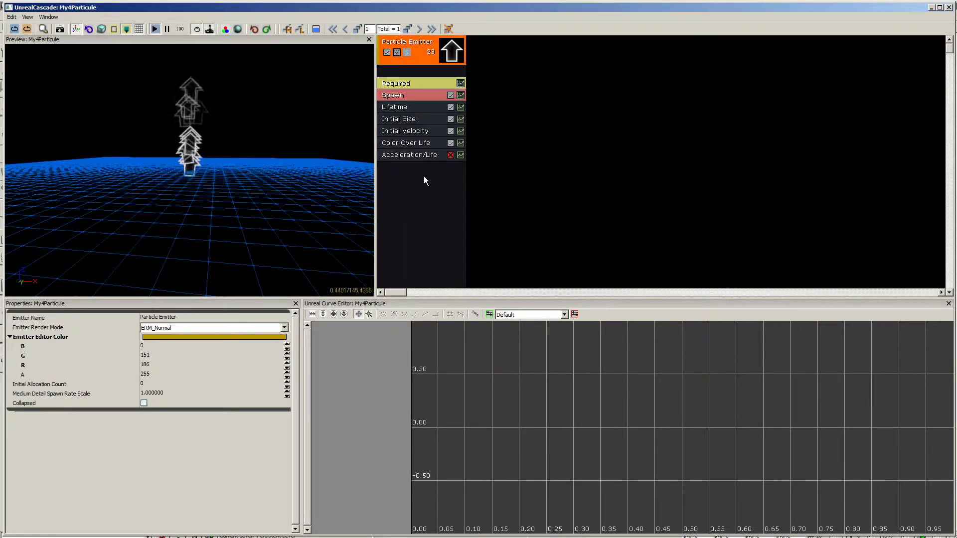
Step: Enable the Acceleration/Life module and set the X Out Val of its point [1] to 0
left_click(450, 155)
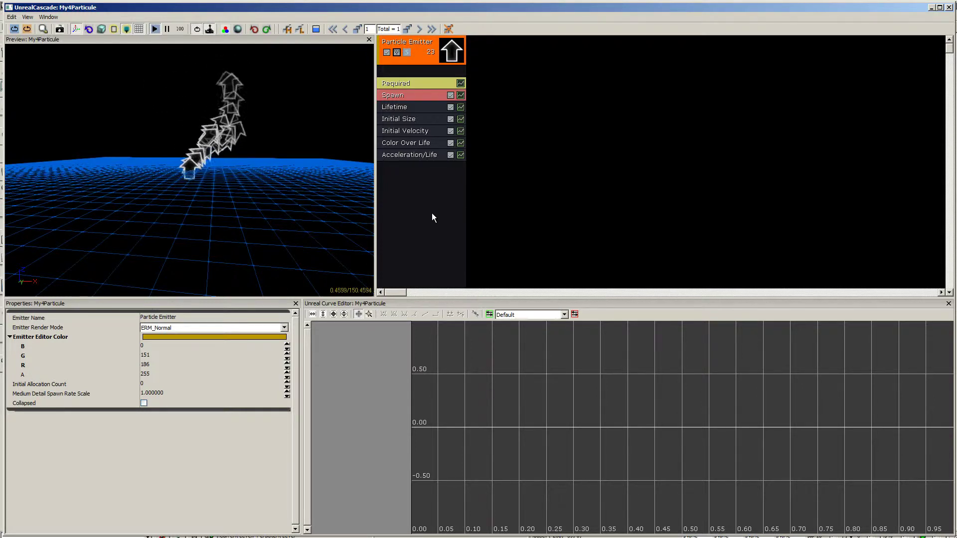
left_click(414, 157)
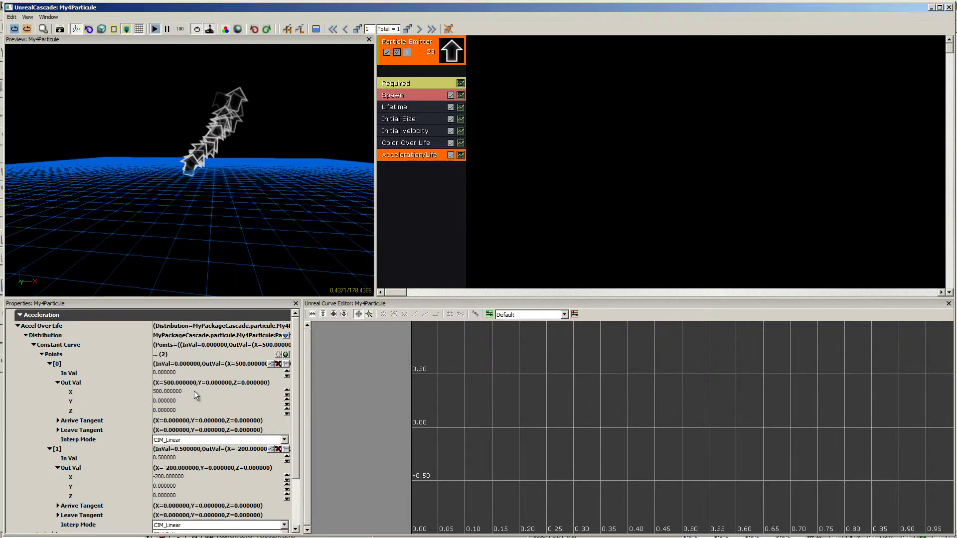
left_click(196, 474)
type("0")
key("Return")
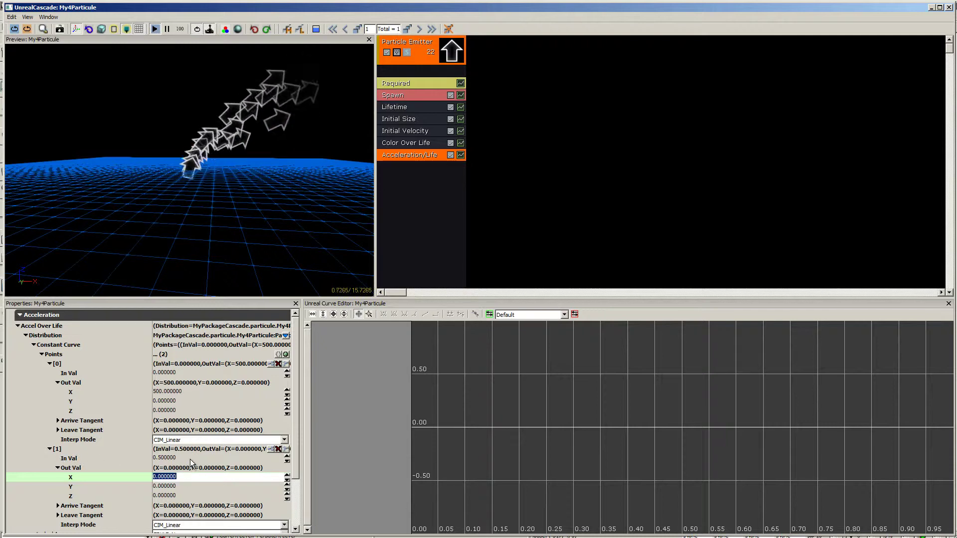
Step: Set the X Out Val of point [1] in the Acceleration/Life constant curve to -300
left_click(189, 477)
double_click(170, 477)
type("-300")
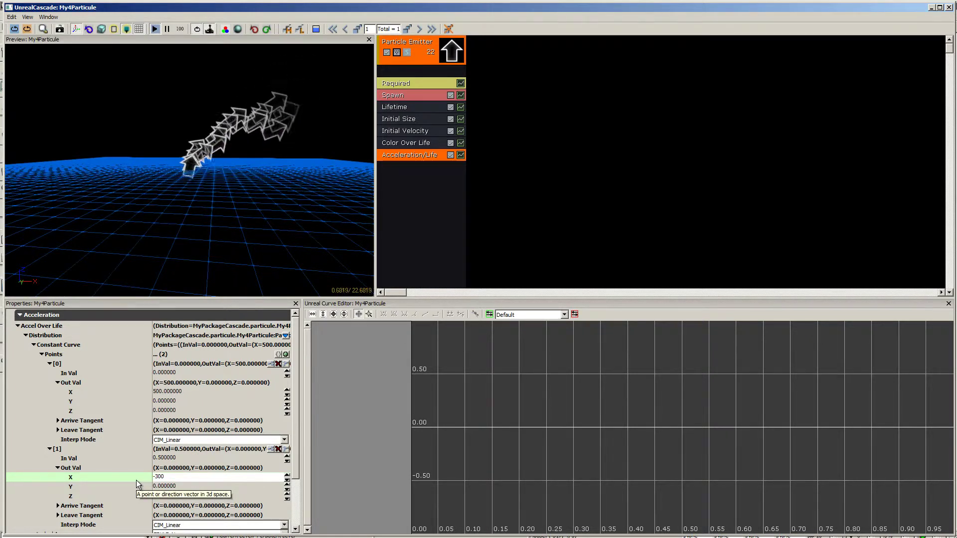
key("Return")
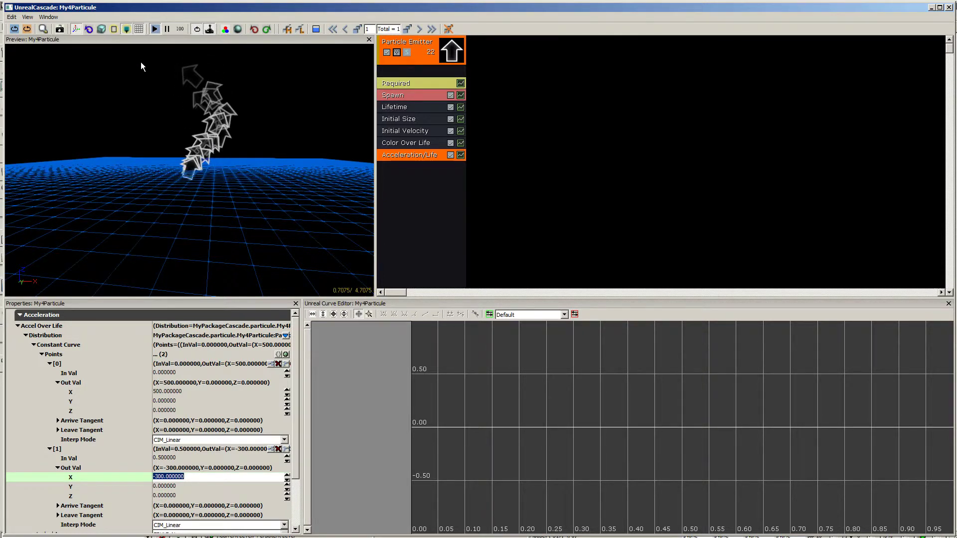
Step: Send the Acceleration/Life module to the curve editor and fit its whole curve in view
left_click(460, 155)
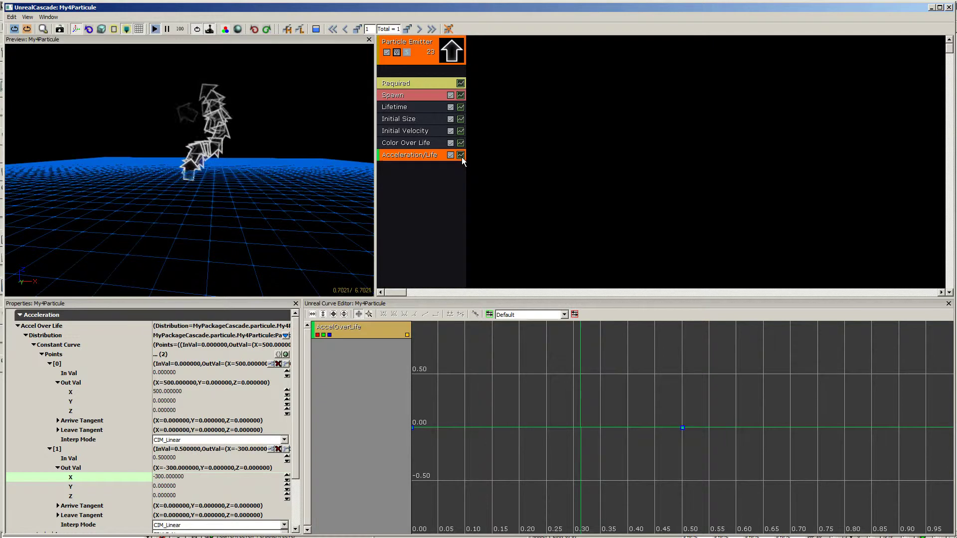
left_click(333, 314)
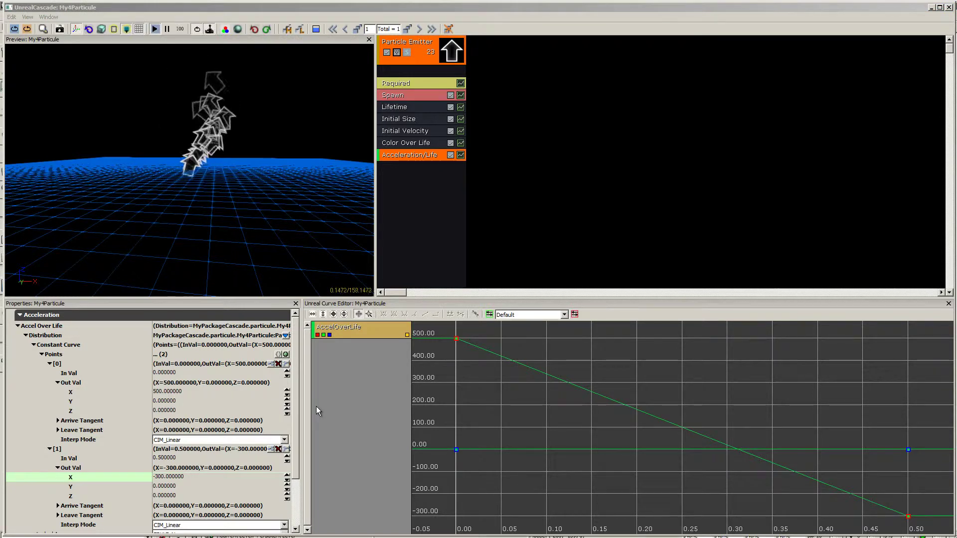
Step: Add a third point to the Accel Over Life constant curve and set its In Val to 1
left_click(286, 353)
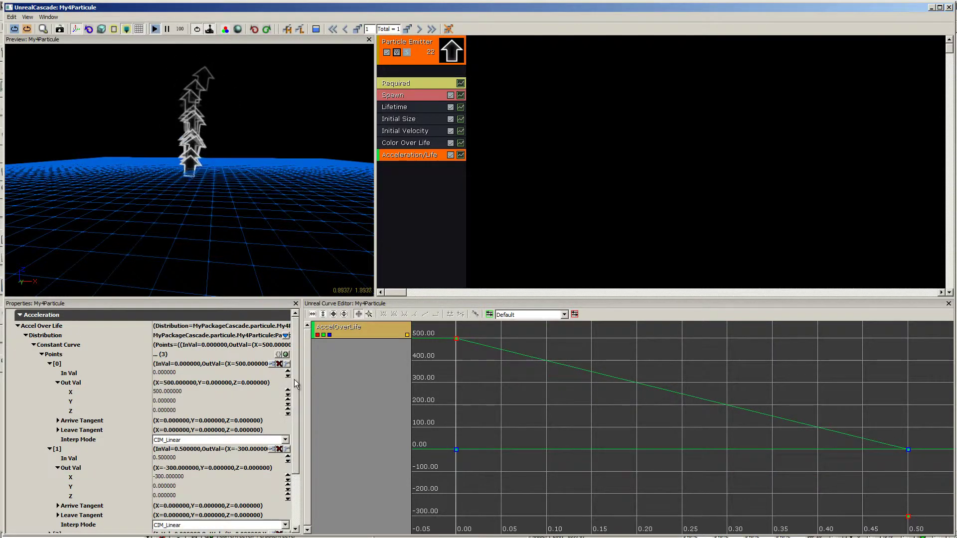
scroll(301, 424, "down", 3)
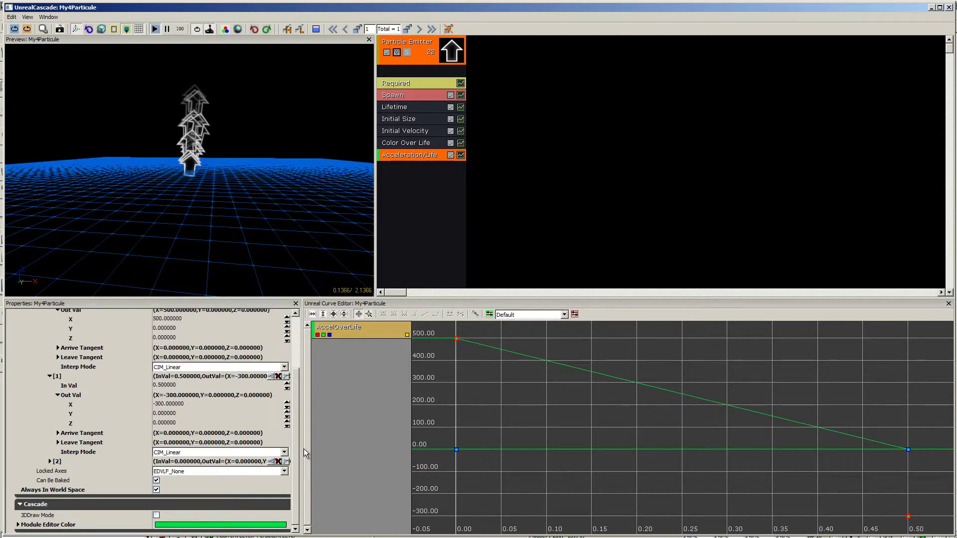
left_click(50, 461)
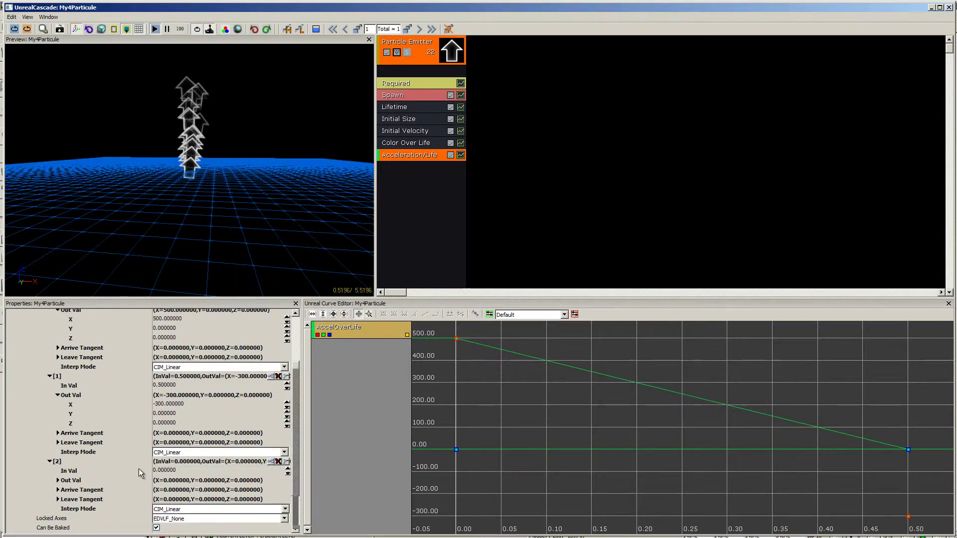
left_click(189, 471)
type("1")
key("Return")
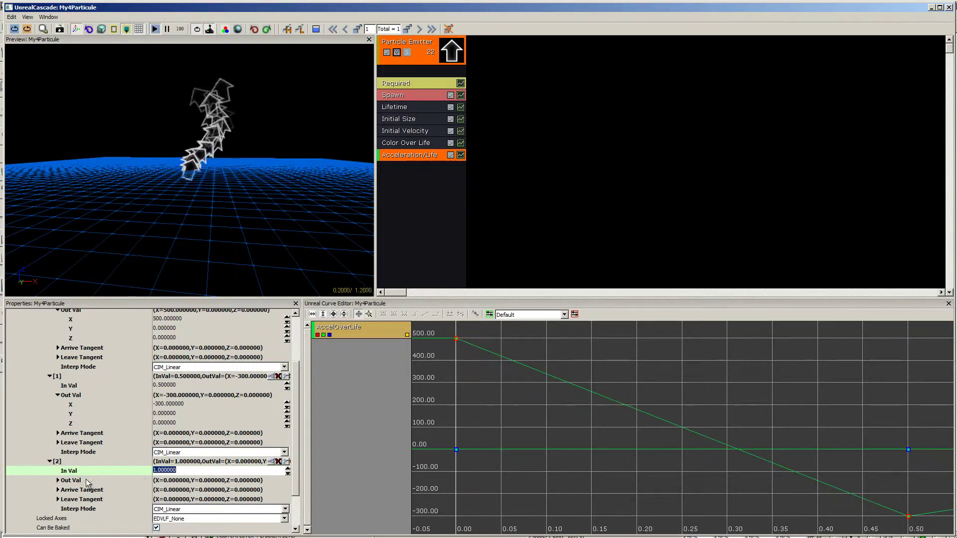
Step: Set the X Out Val of point [2] to 100 and fit the full acceleration curve in the curve editor
left_click(58, 480)
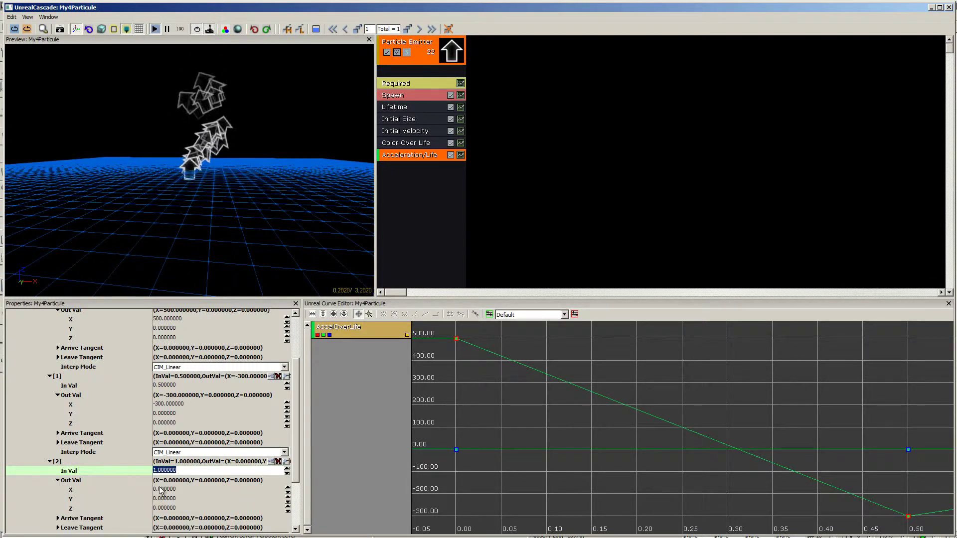
left_click(182, 491)
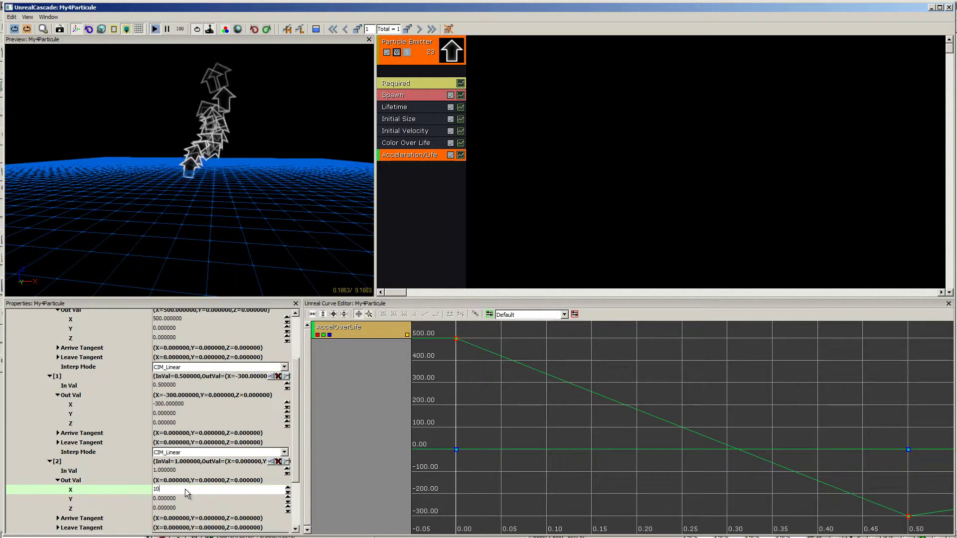
key("Return")
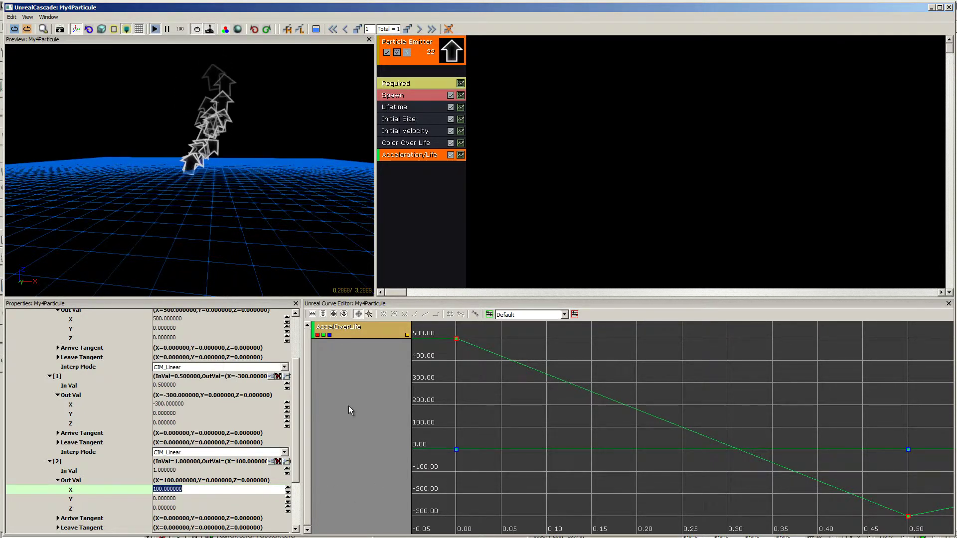
left_click(333, 315)
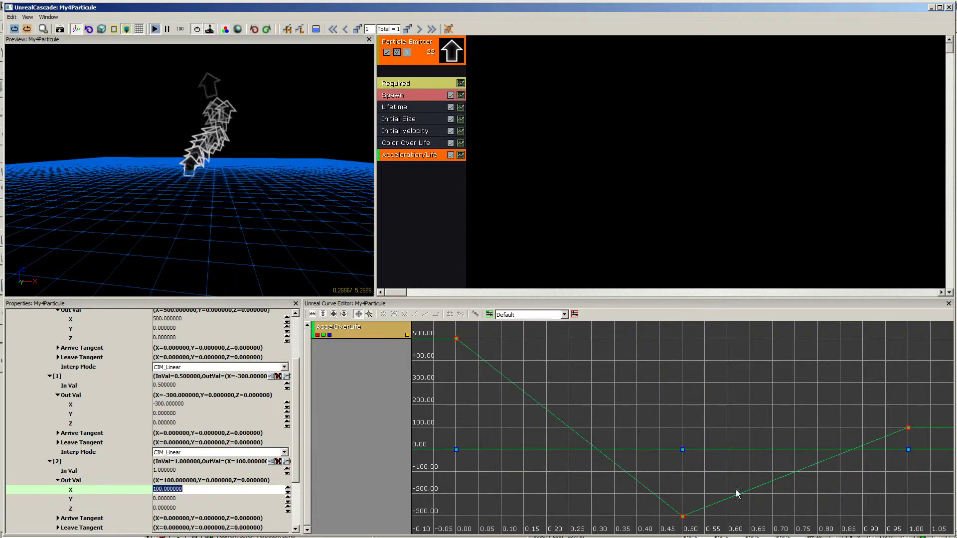
left_click(360, 384)
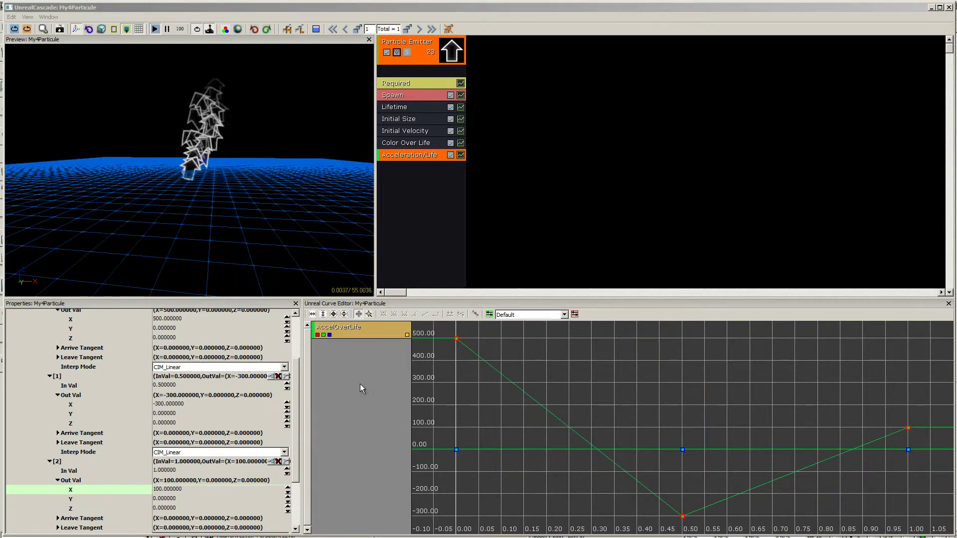
Step: Give the X acceleration keys curved interpolation and pull up the last key's tangent so the curve peaks shortly before 1.00
left_click(459, 341)
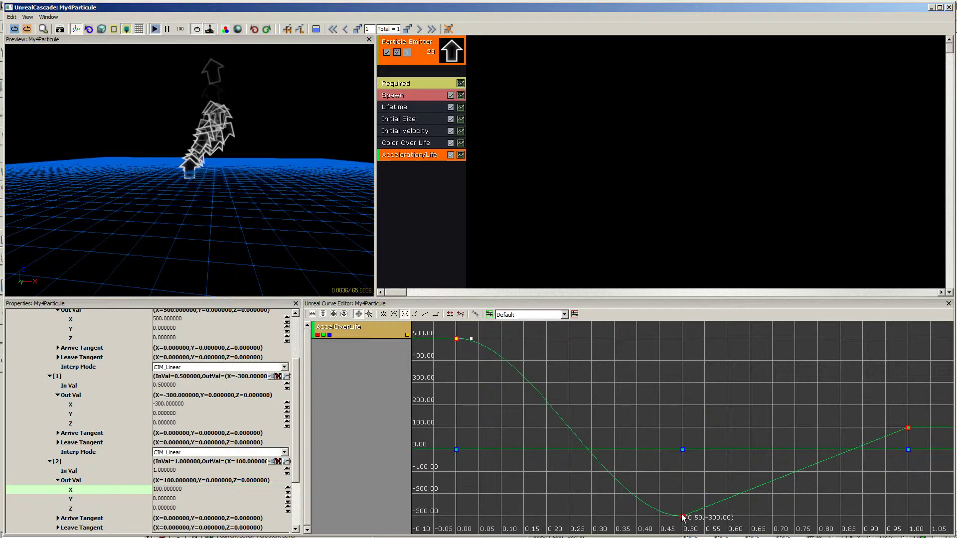
left_click(404, 315)
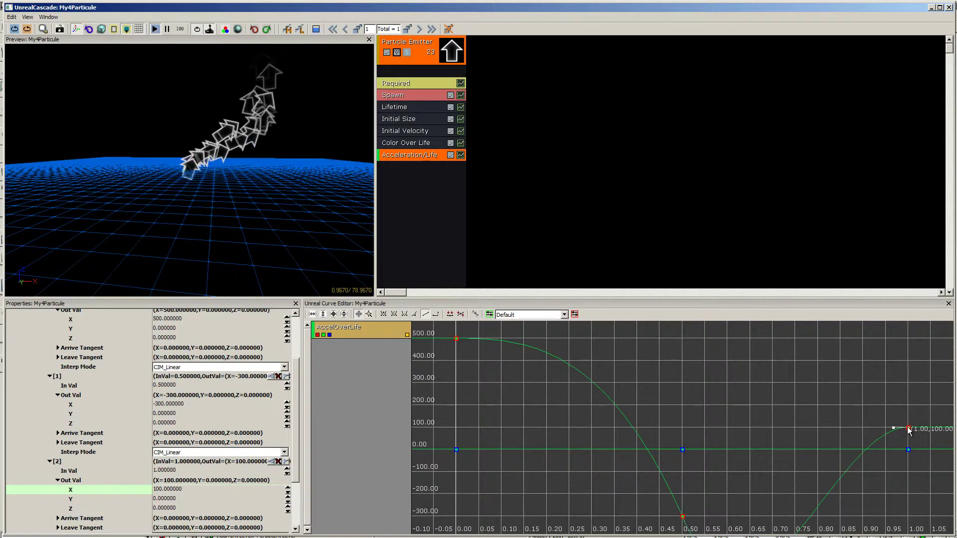
left_click_drag(894, 417, 891, 396)
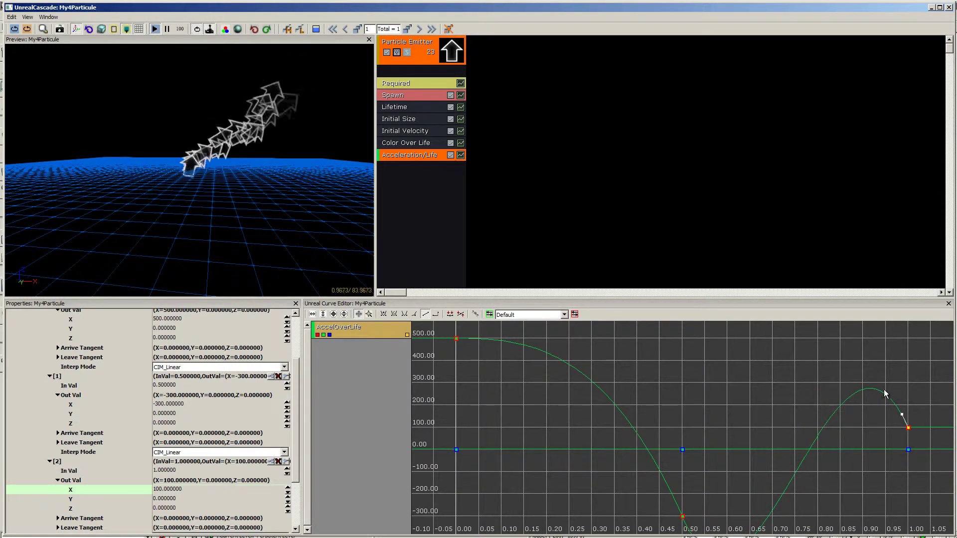
left_click(344, 314)
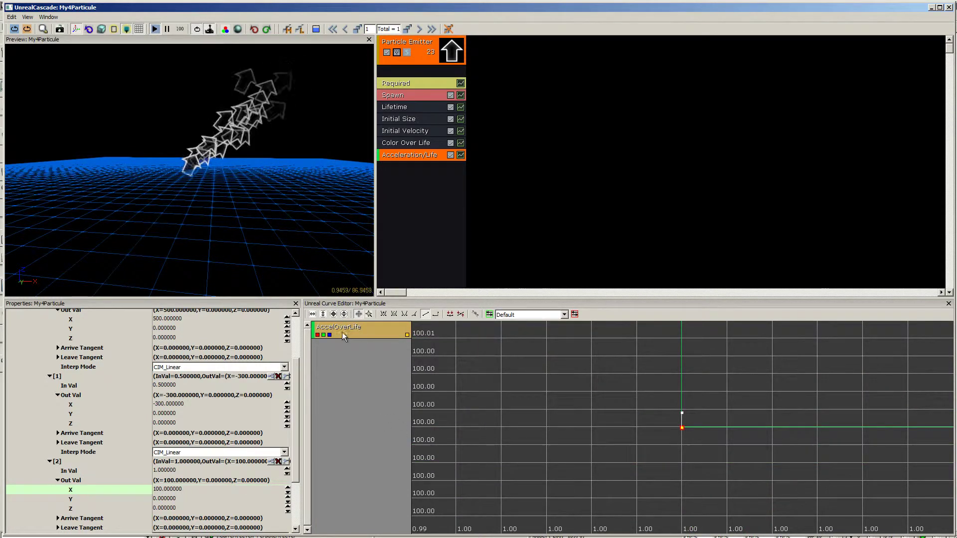
left_click(333, 314)
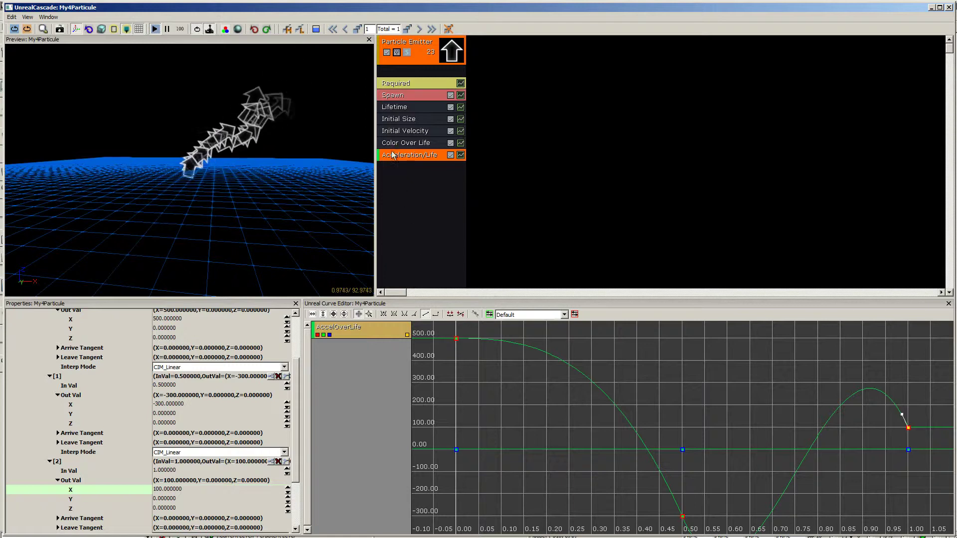
Step: Disable the Acceleration/Life module and select the Point Attractor module for editing
left_click(418, 85)
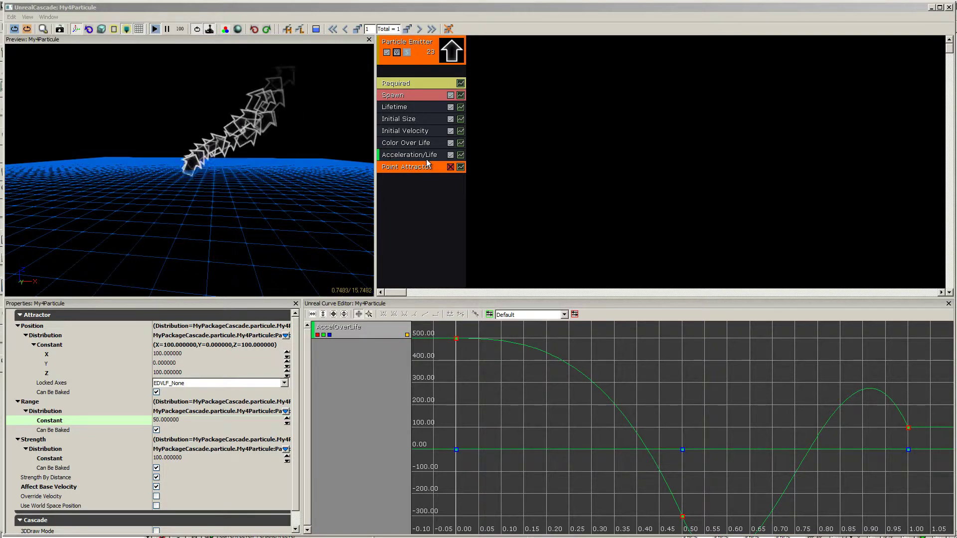
left_click(449, 155)
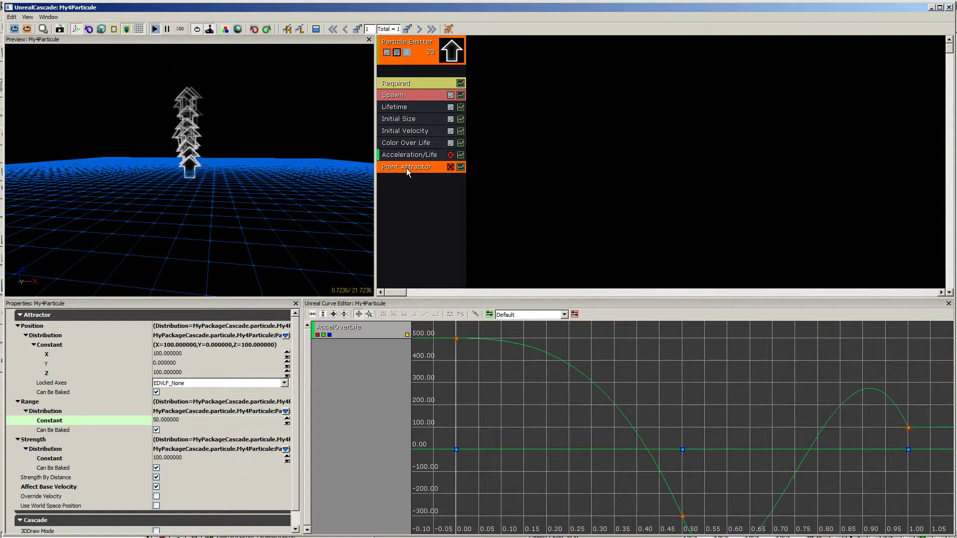
right_click(409, 184)
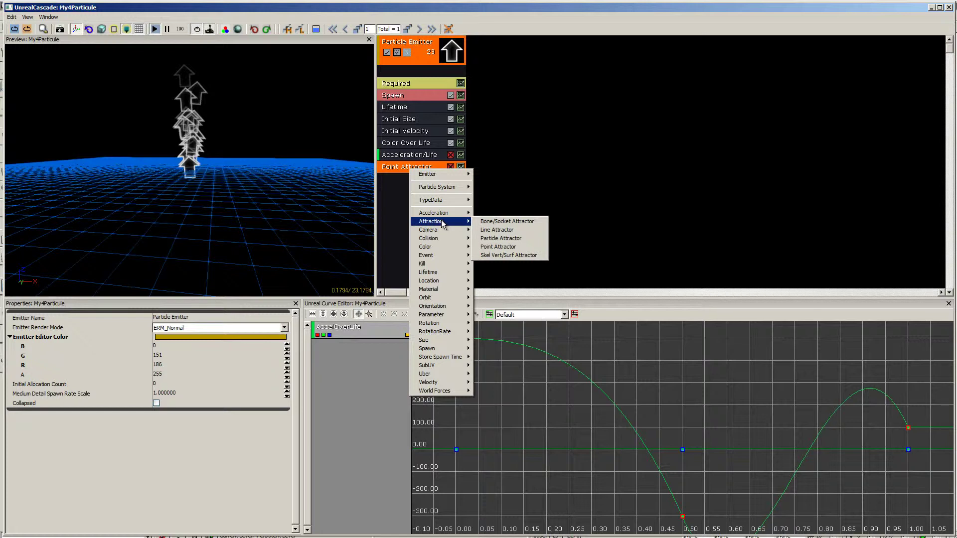
left_click(393, 220)
left_click(421, 169)
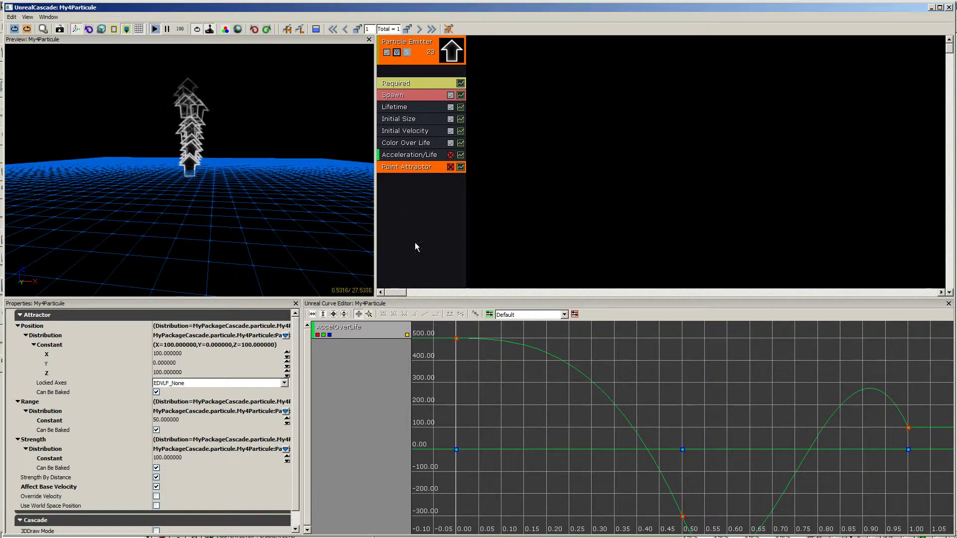
Step: Turn on 3DDraw Mode for the Point Attractor to show its sphere in the preview
scroll(294, 395, "down", 1)
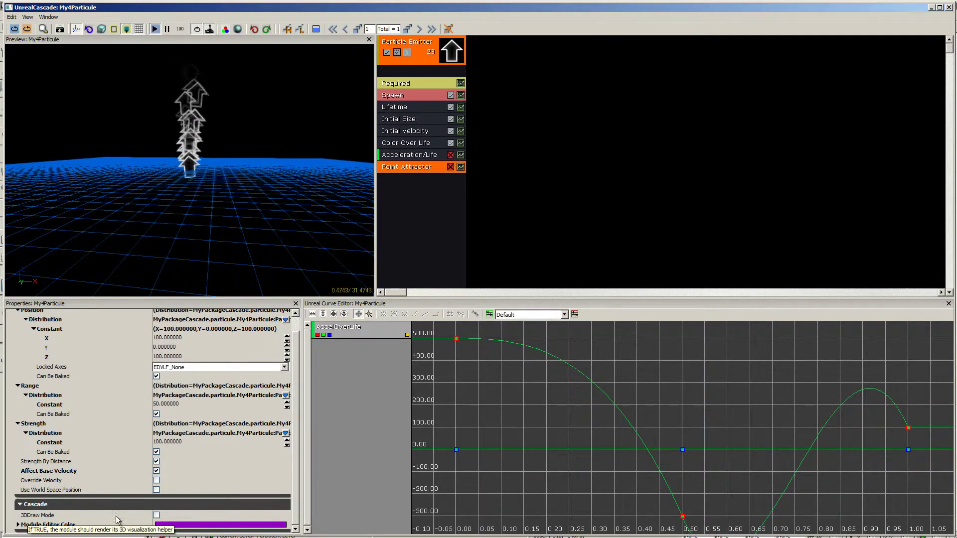
left_click(152, 515)
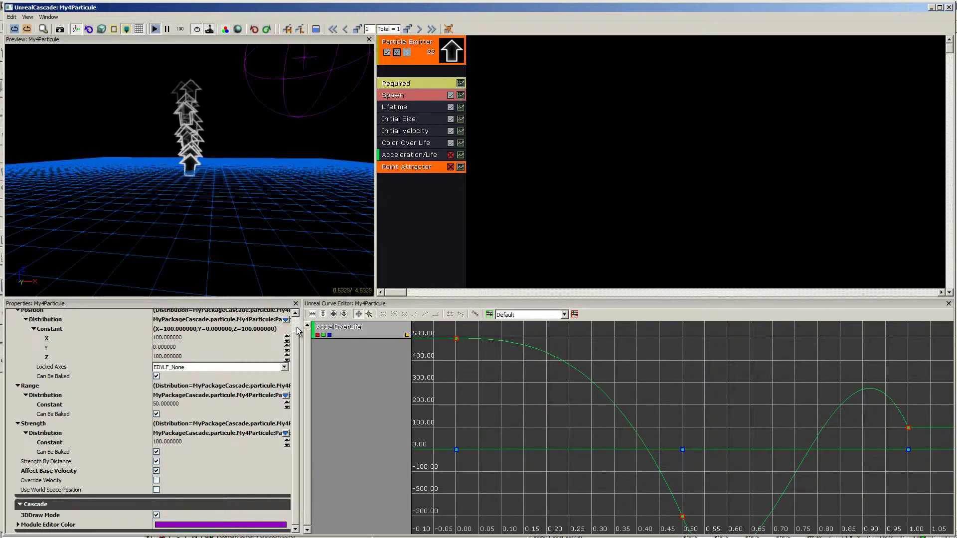
scroll(299, 332, "up", 1)
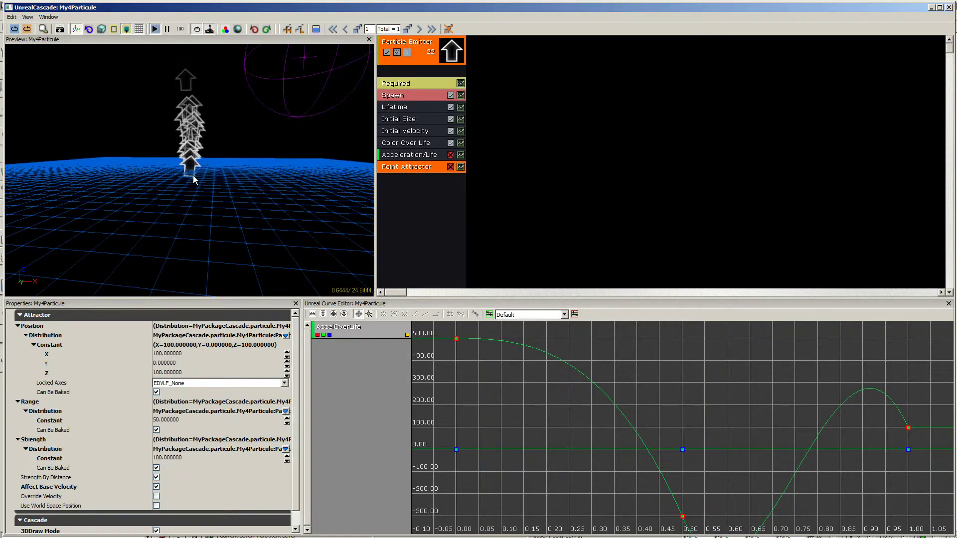
Step: Enable the Point Attractor module and set its Range constant to 100
left_click(451, 168)
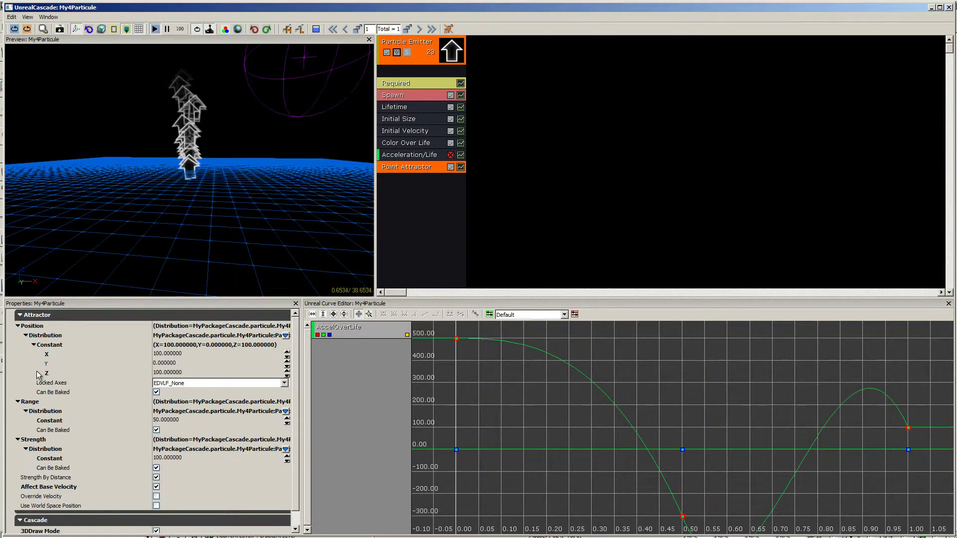
left_click(190, 421)
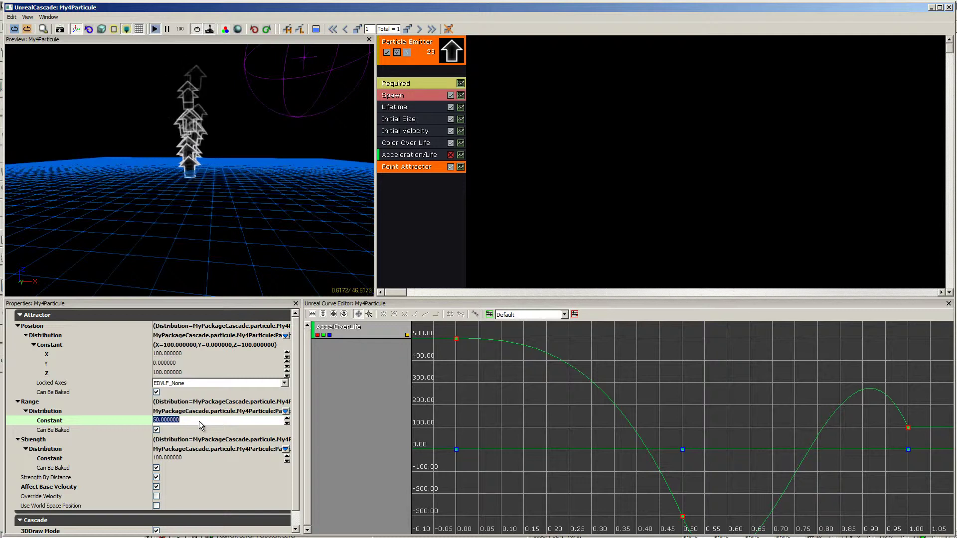
type("100")
key("Return")
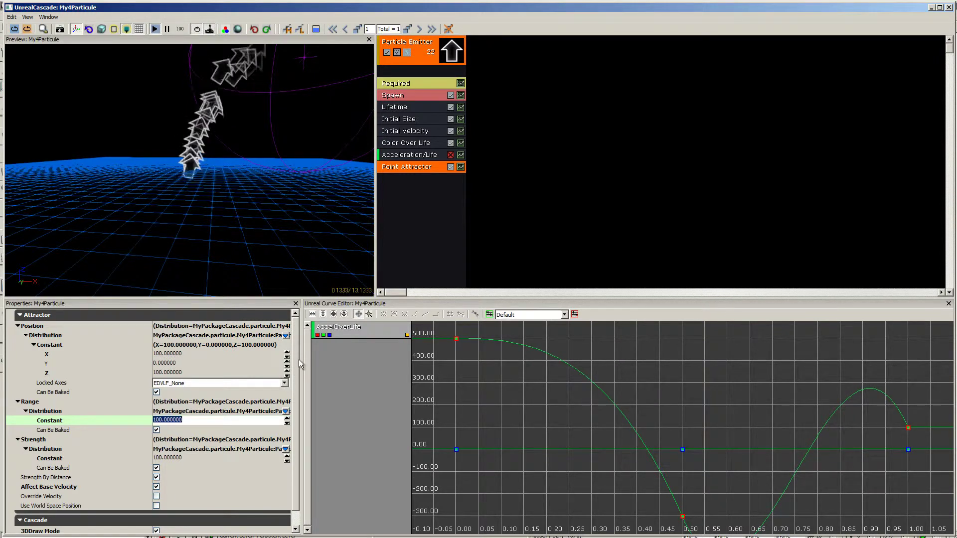
scroll(298, 360, "down", 1)
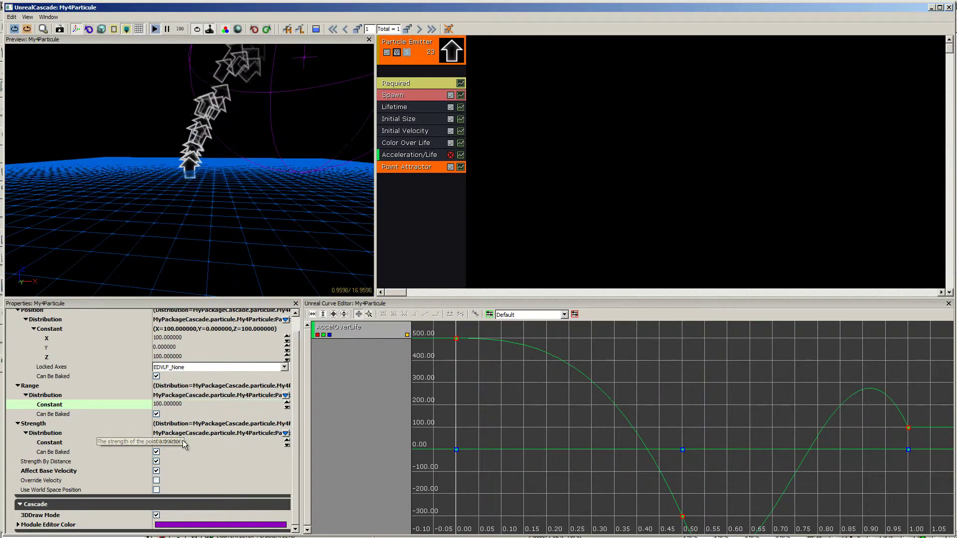
Step: Try Strength constants of 10, 50 and 300 on the Point Attractor and compare the particle paths
left_click(199, 441)
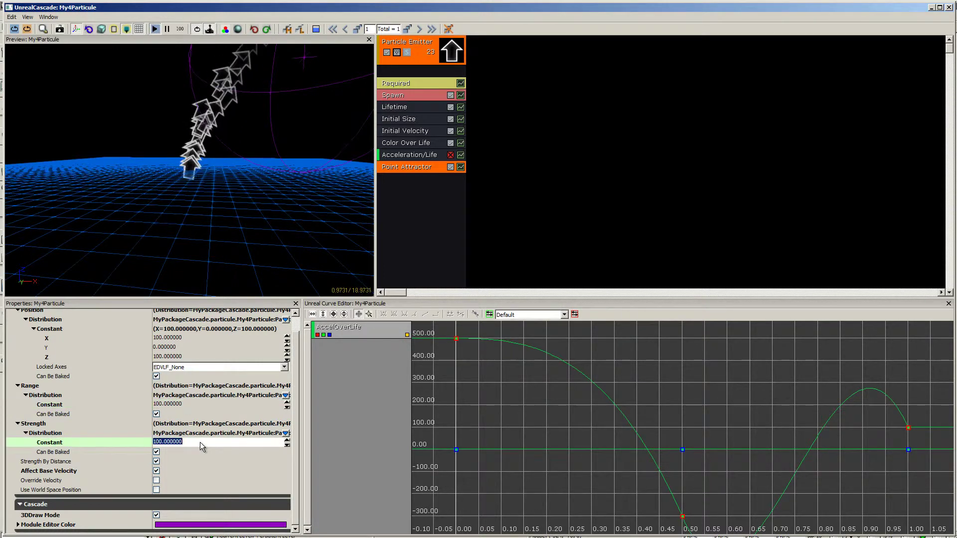
type("10")
key("Return")
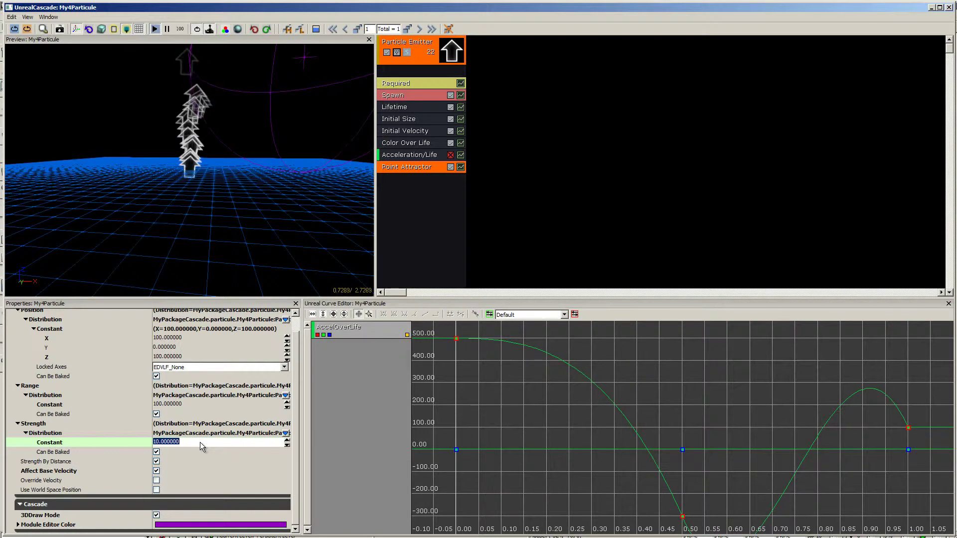
type("50")
key("Return")
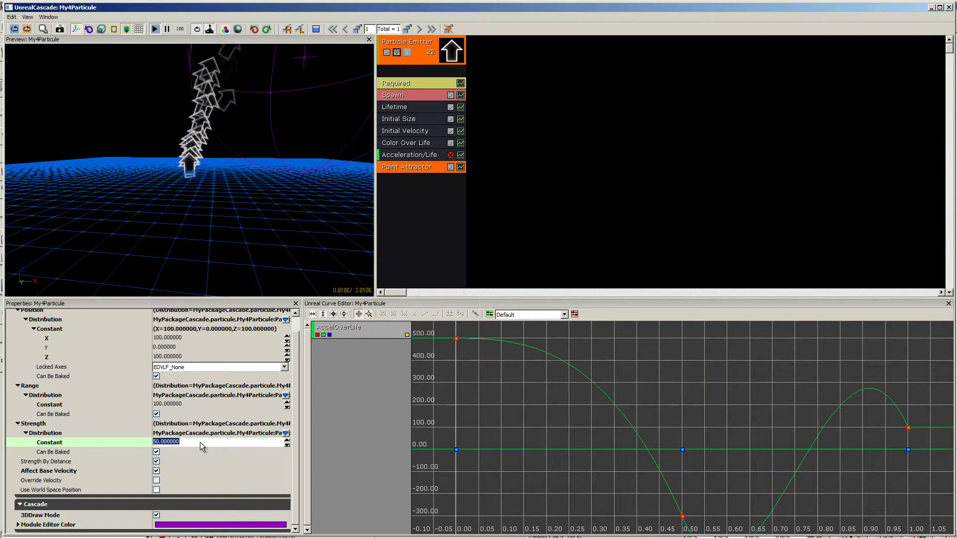
type("300")
key("Return")
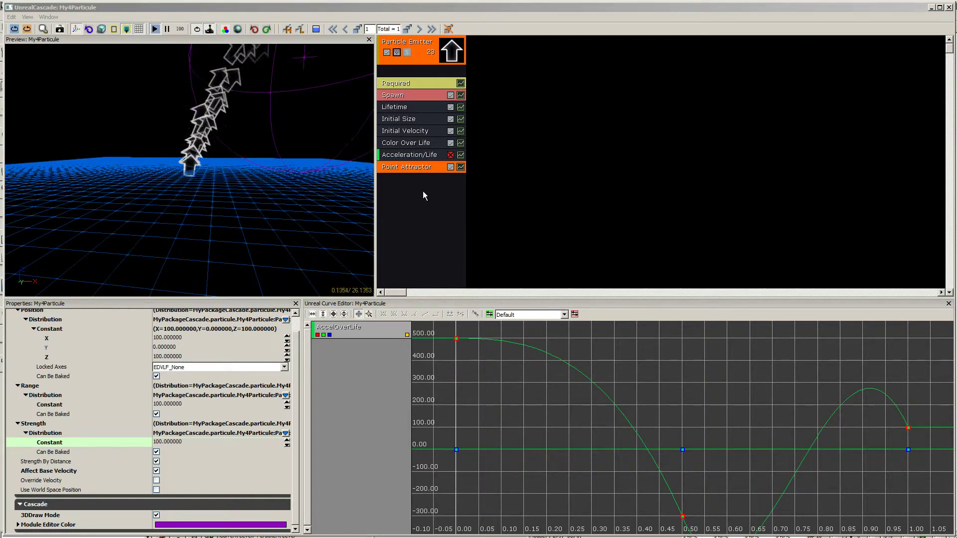
Step: Enable the Acceleration/Life module and toggle the Point Attractor off and on to compare its influence on the particles
left_click(450, 155)
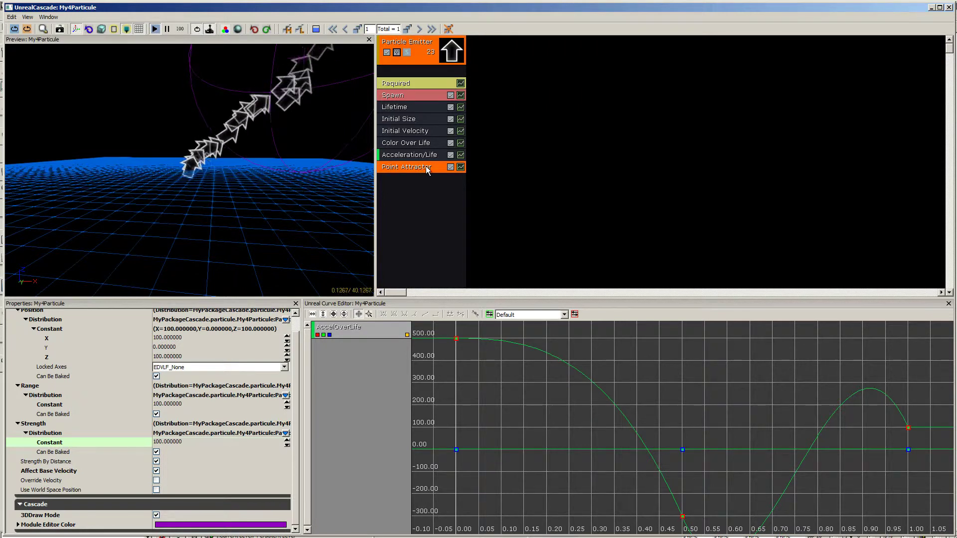
left_click(450, 167)
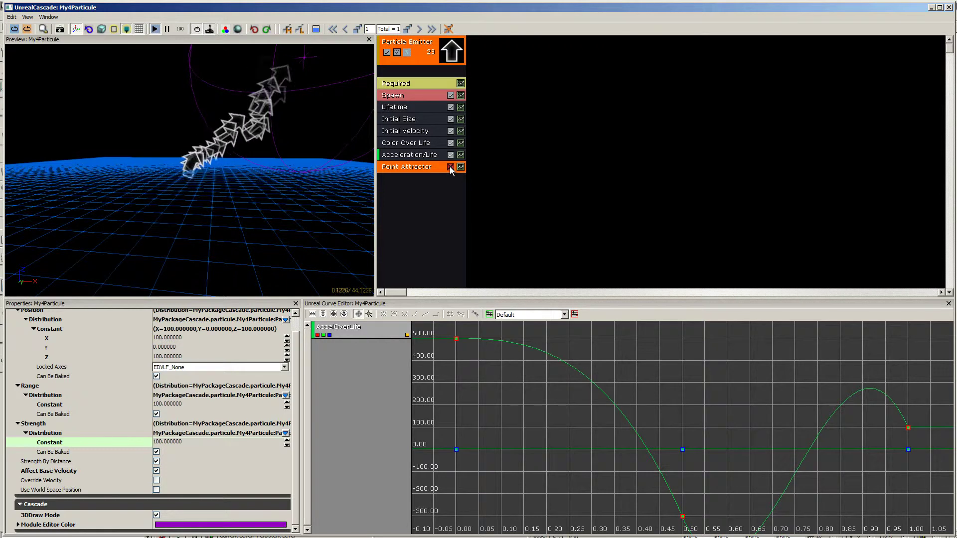
left_click(450, 167)
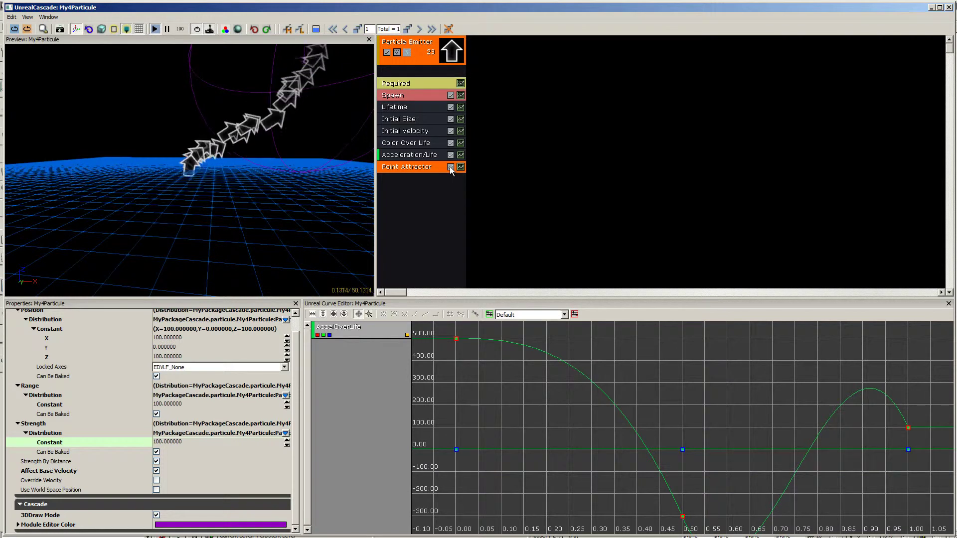
left_click(450, 166)
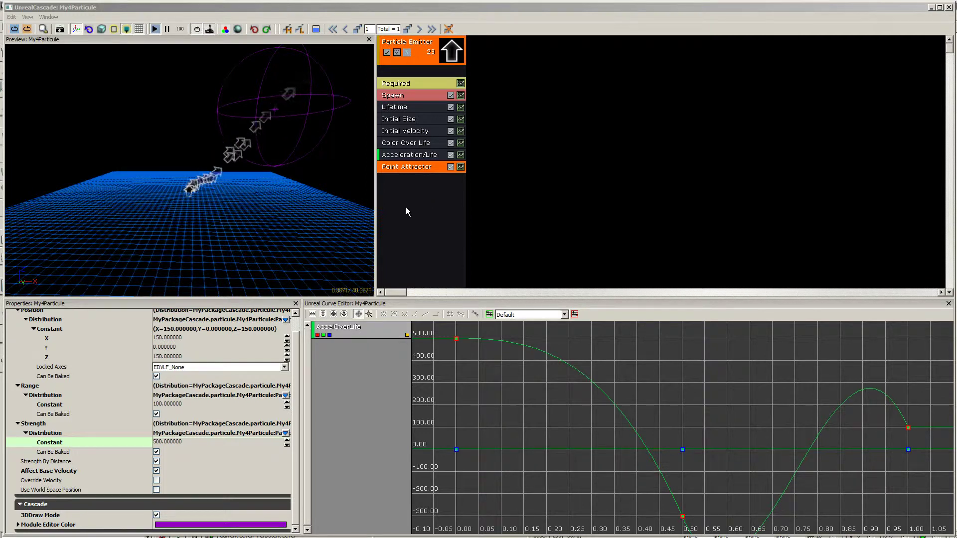
left_click(450, 167)
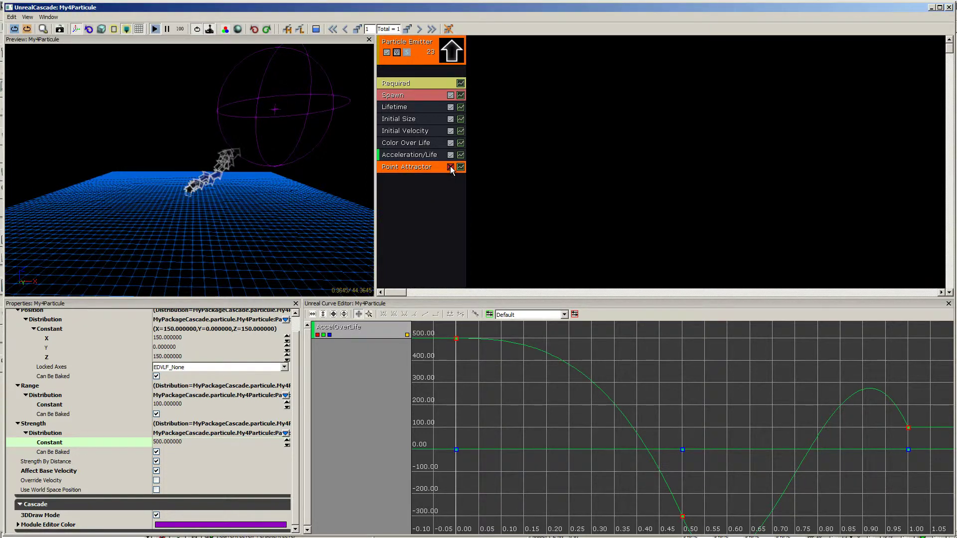
left_click(450, 167)
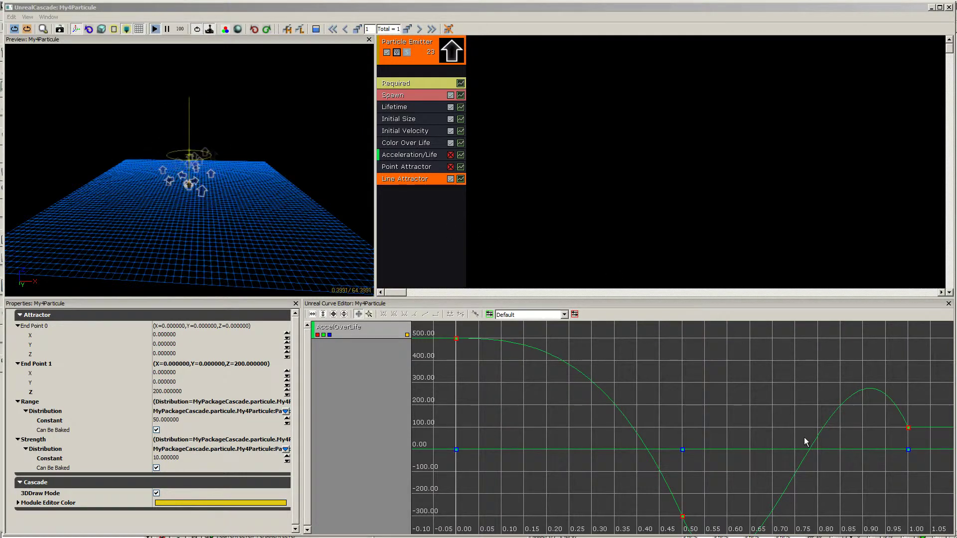
Step: Delete the Line Attractor module and add a Particle Attractor module to the emitter
key("Delete")
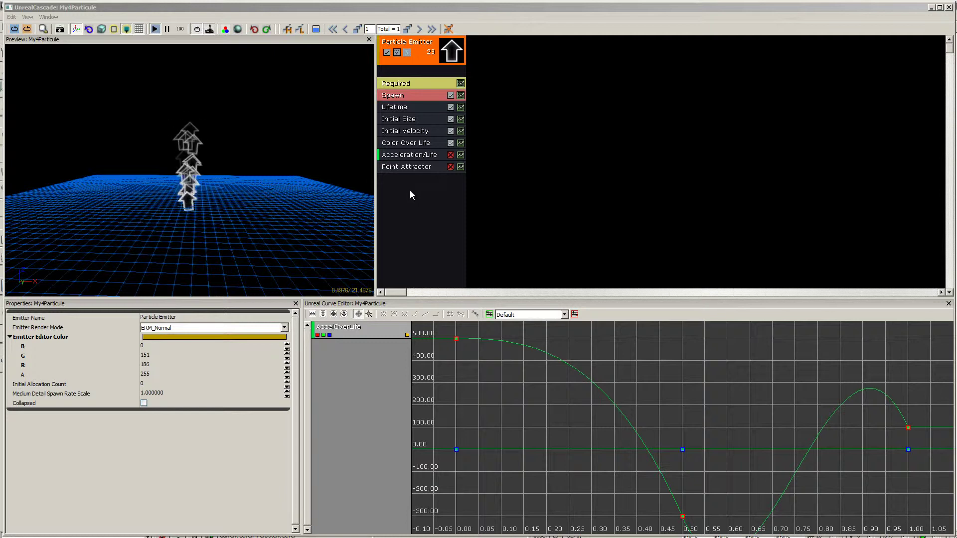
right_click(410, 190)
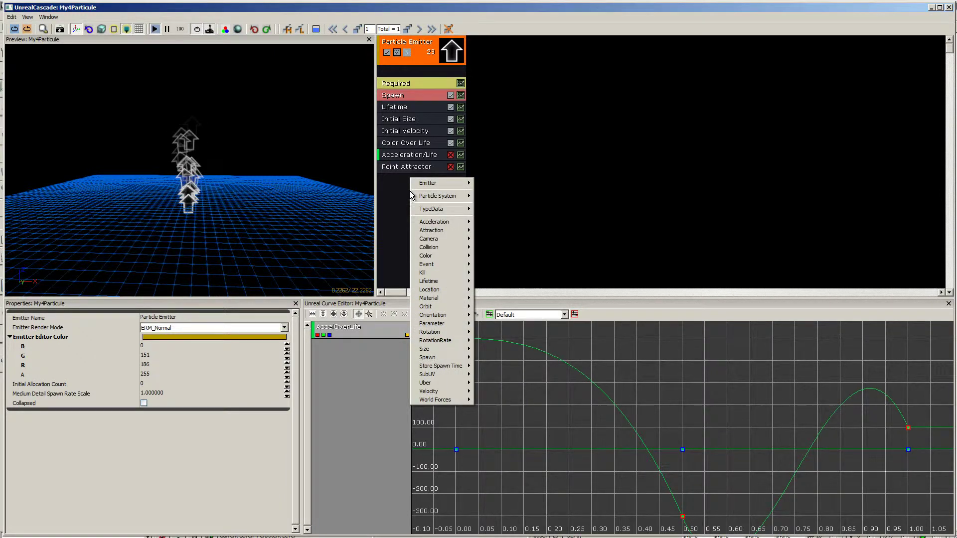
mouse_move(437, 234)
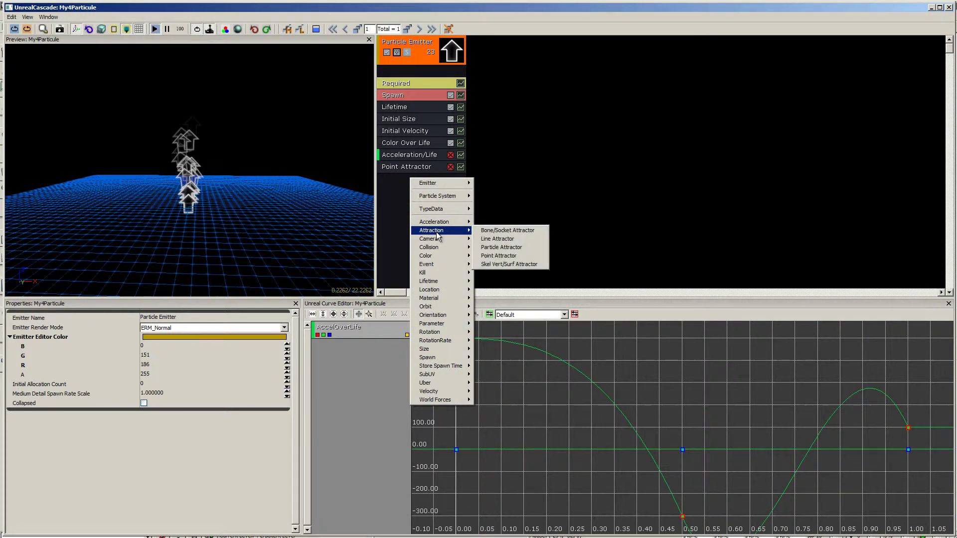
left_click(519, 247)
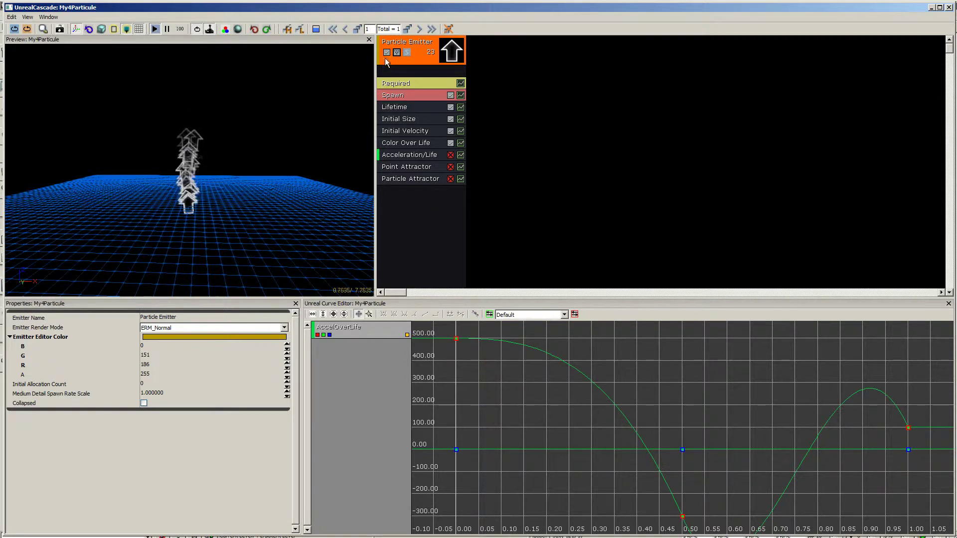
Step: Duplicate the particle emitter and name the copy Follow
right_click(423, 57)
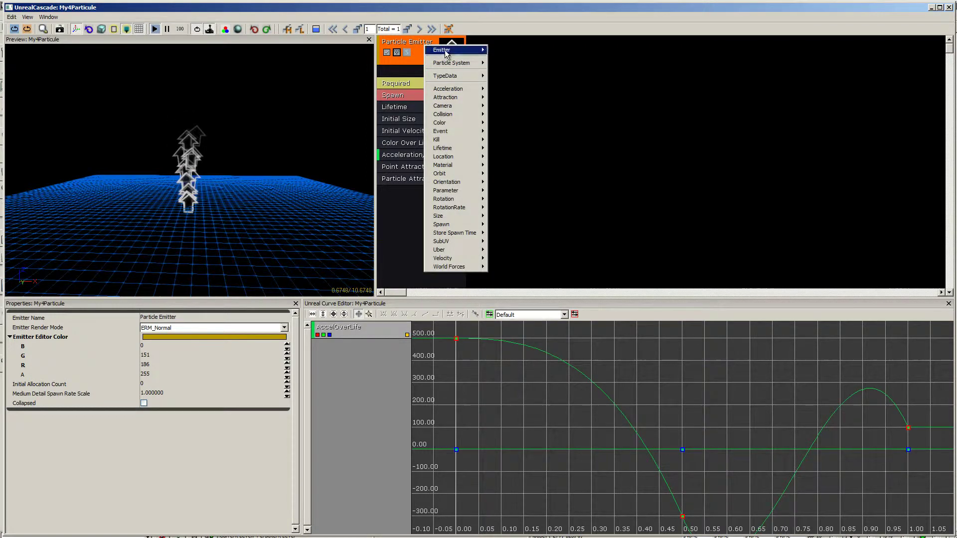
mouse_move(445, 52)
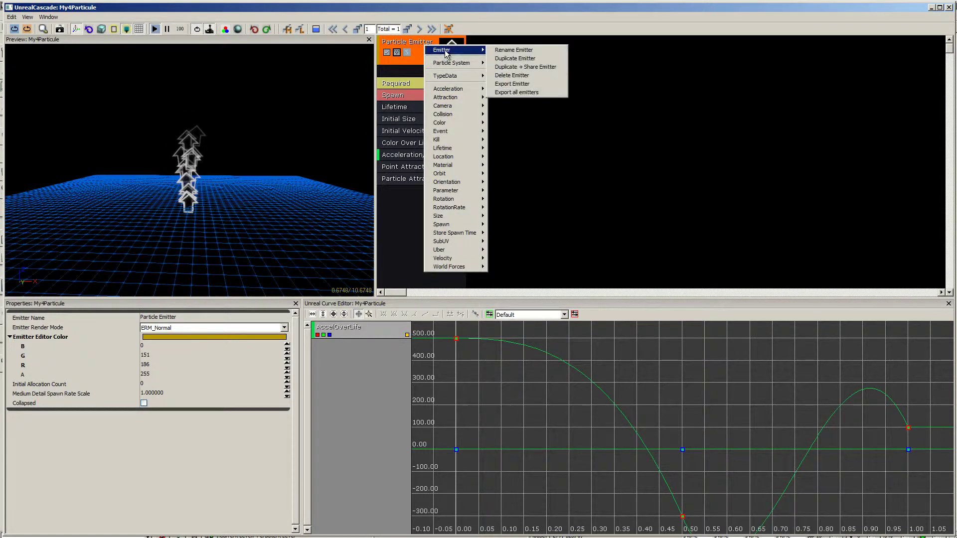
left_click(555, 58)
left_click(511, 46)
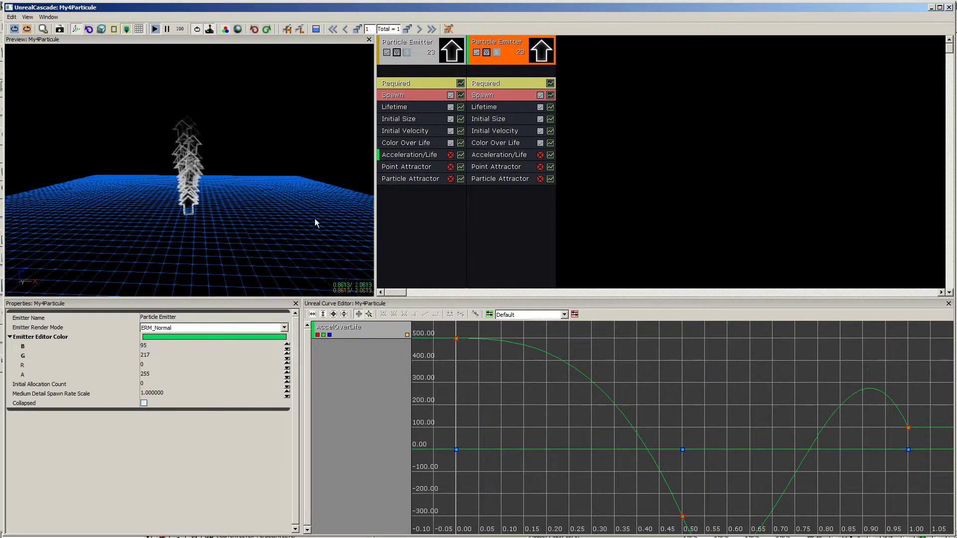
left_click(196, 317)
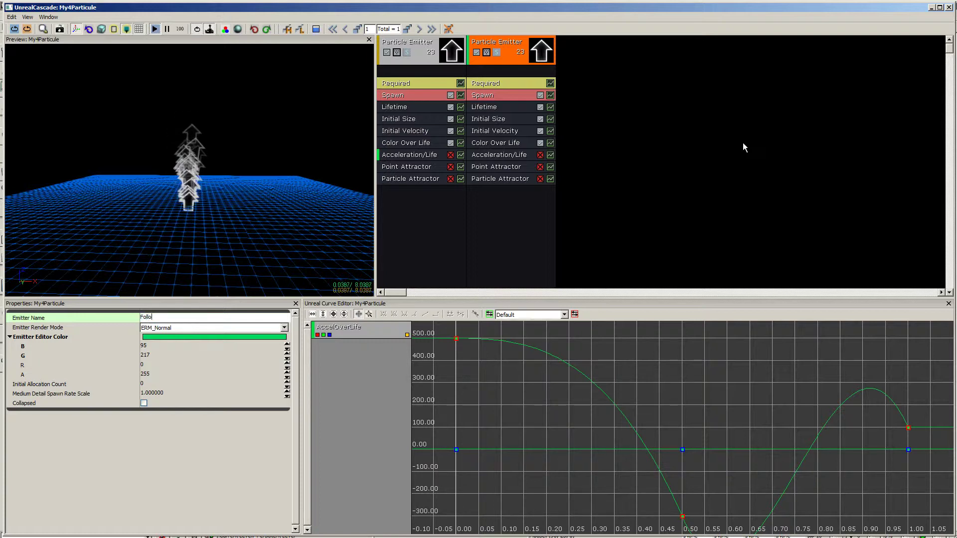
key("Return")
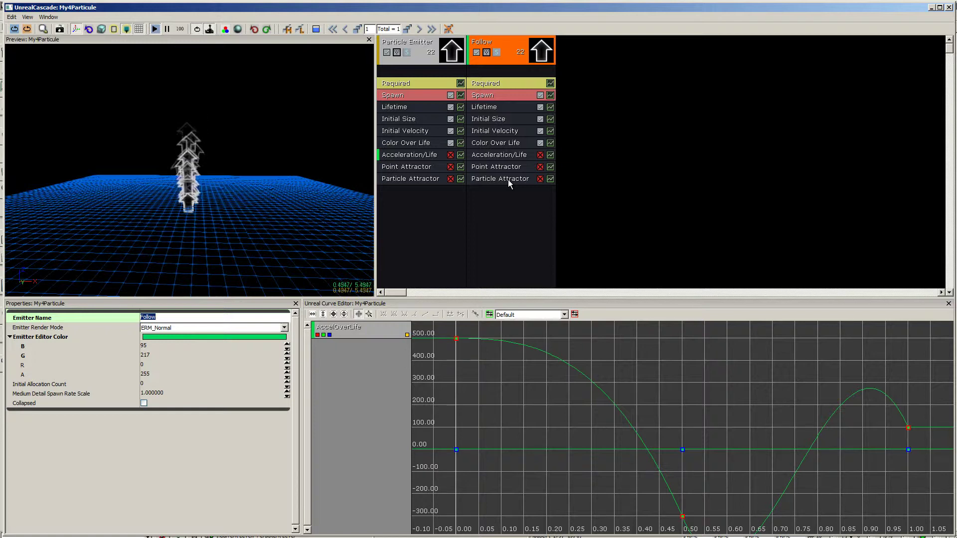
Step: Disable the original Particle Emitter and keep only the Follow emitter enabled in the preview
left_click(388, 53)
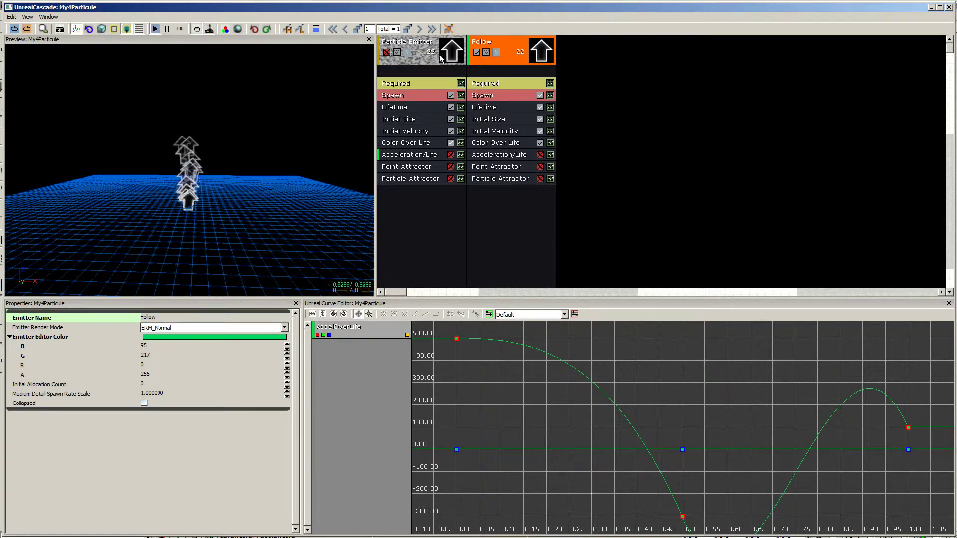
left_click(477, 53)
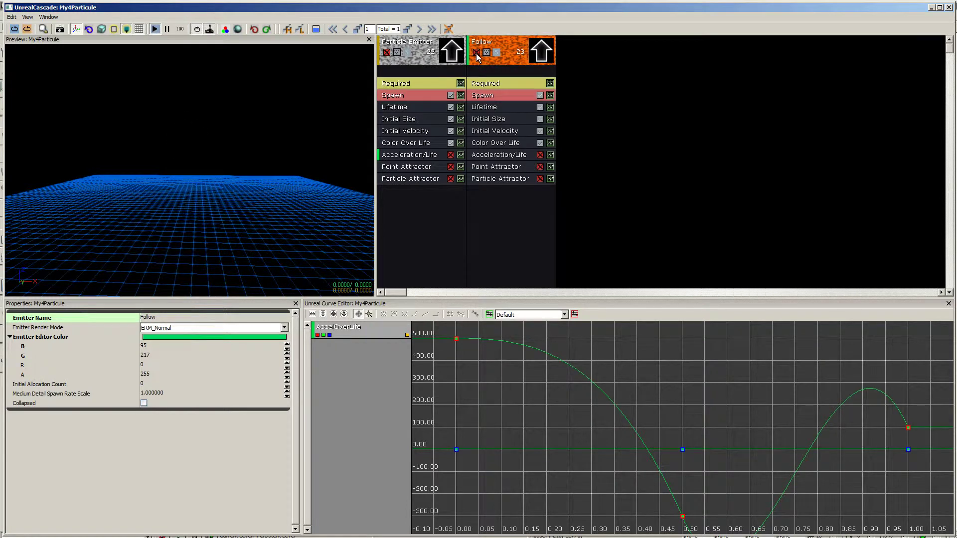
left_click(476, 52)
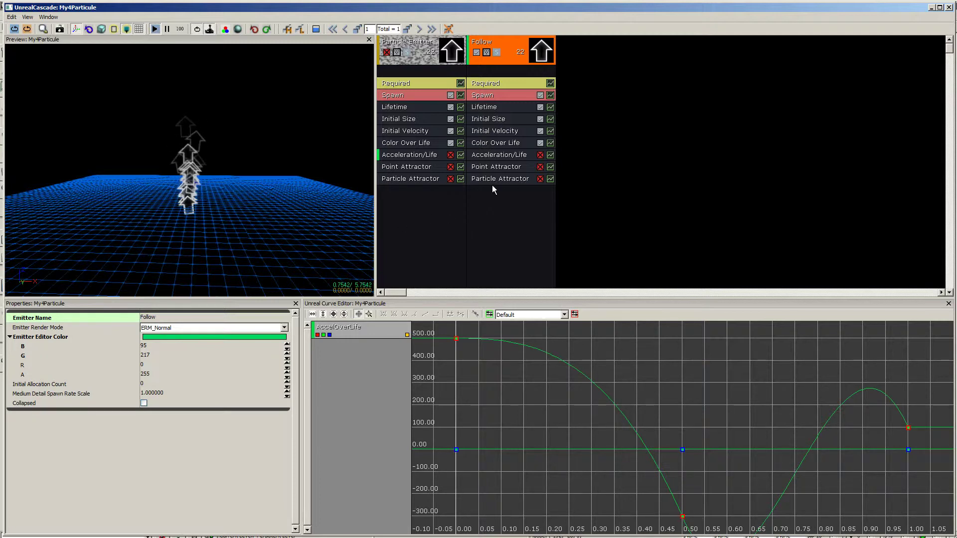
Step: Delete the Particle Attractor module from the Follow emitter and enable its Point Attractor module
right_click(525, 178)
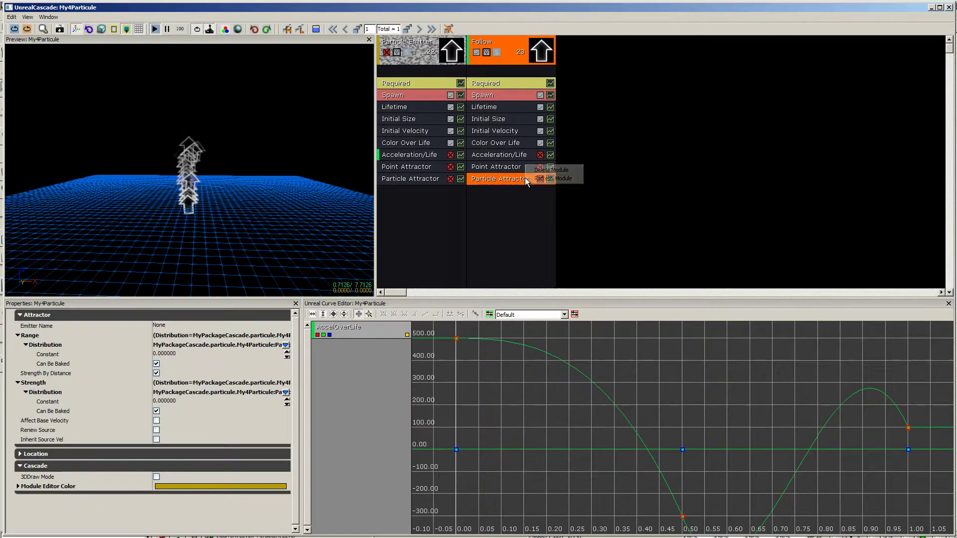
left_click(535, 170)
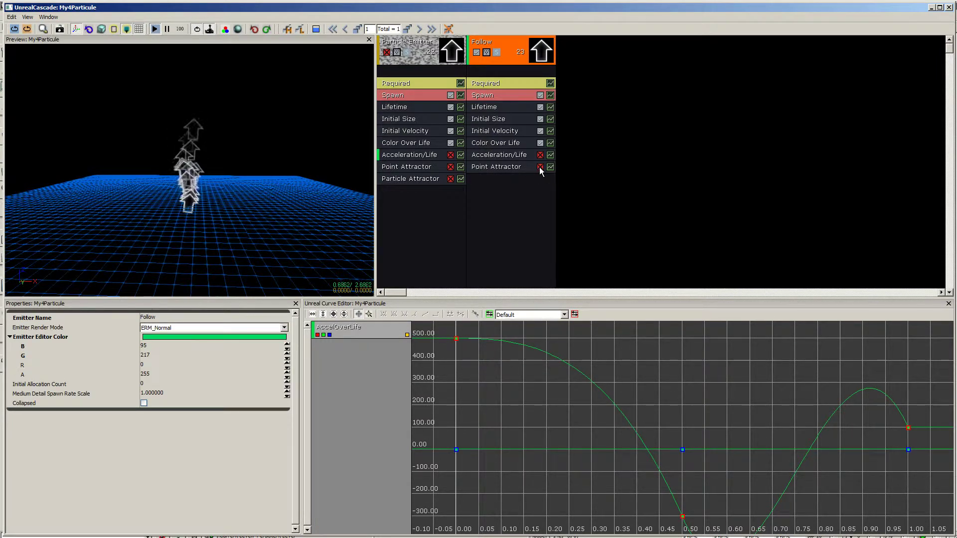
left_click(539, 166)
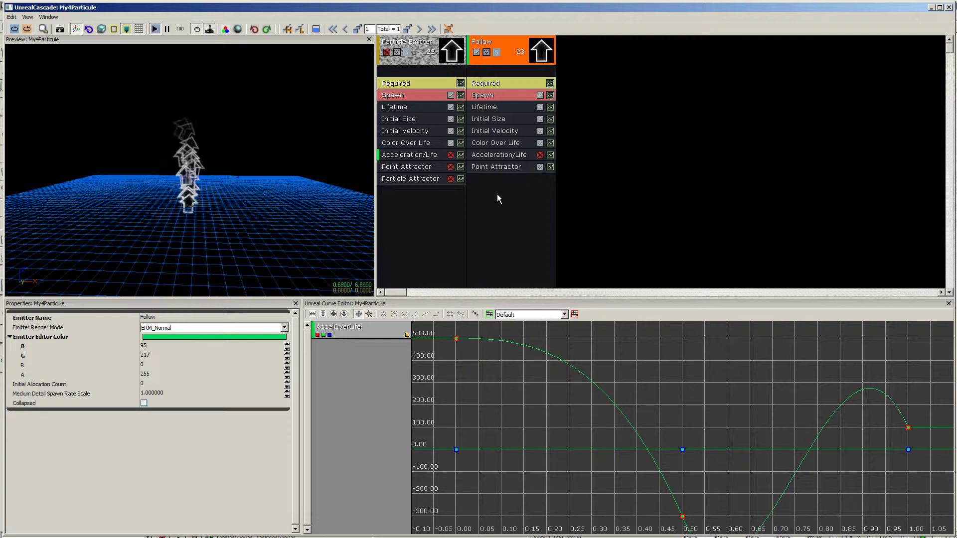
Step: Set the Spawn module's Rate constant to 1 on the Follow emitter
left_click(514, 97)
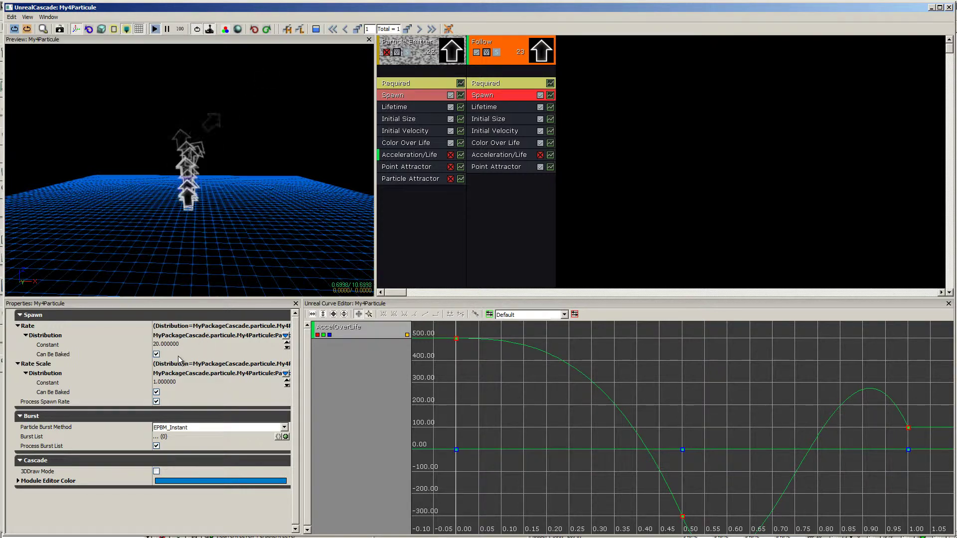
left_click(193, 343)
type("1")
key("Return")
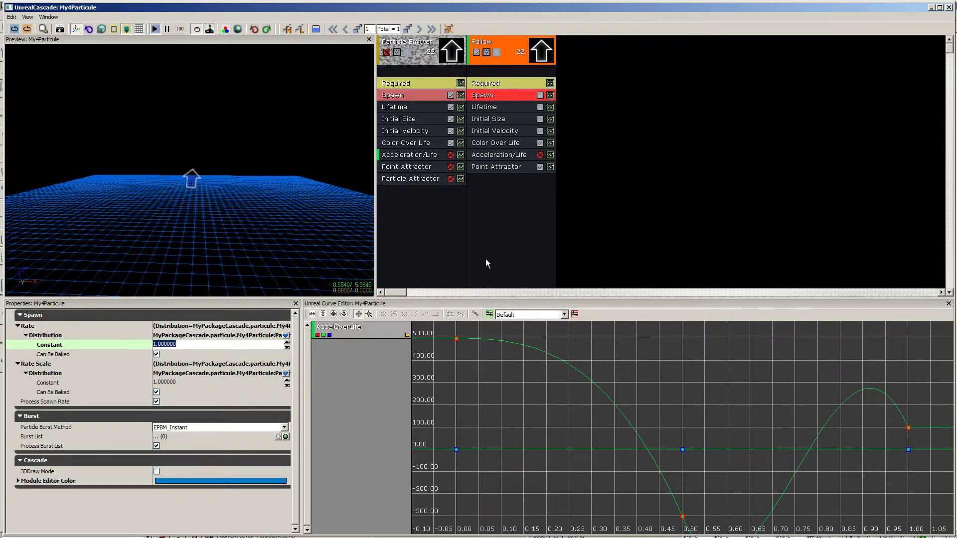
Step: Re-enable the original Particle Emitter and set its Particle Attractor's Emitter Name to Follow
left_click(387, 54)
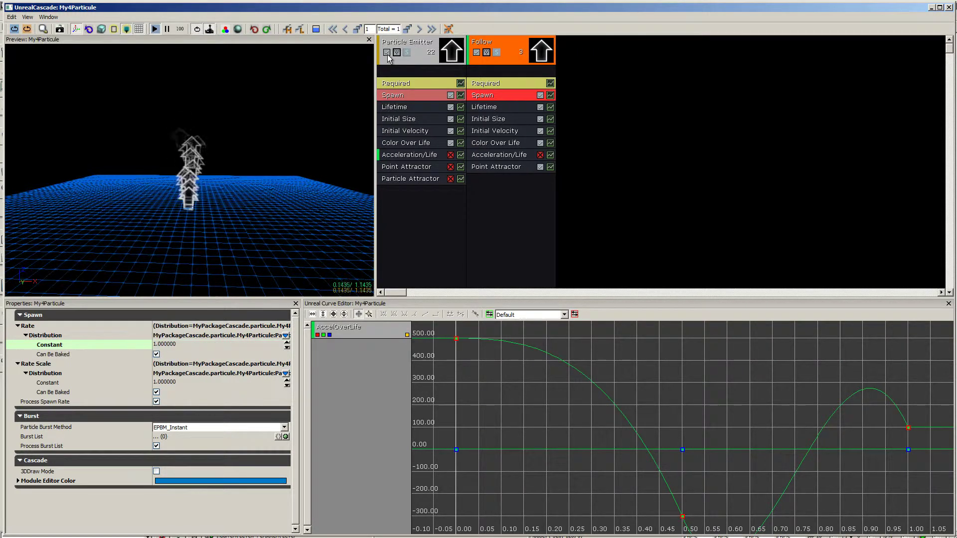
left_click(411, 178)
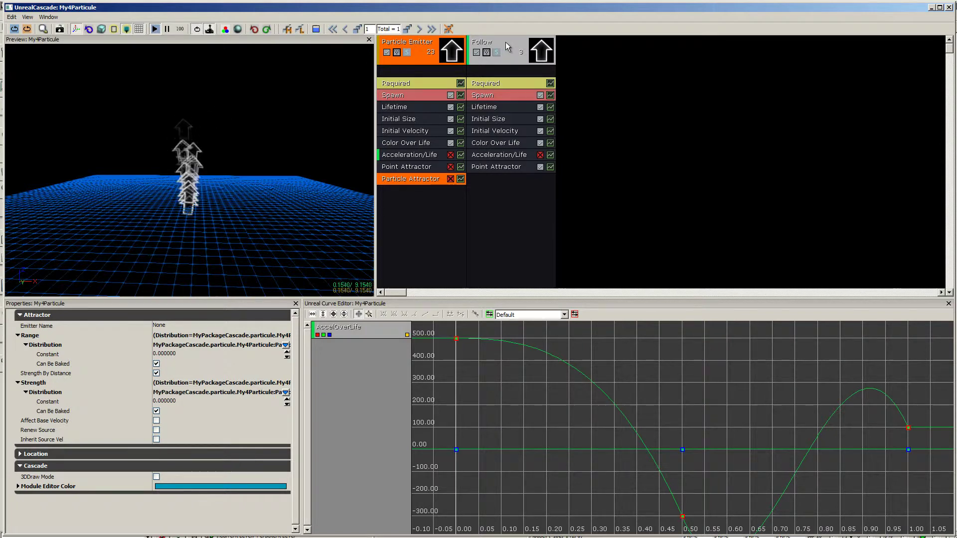
left_click(172, 325)
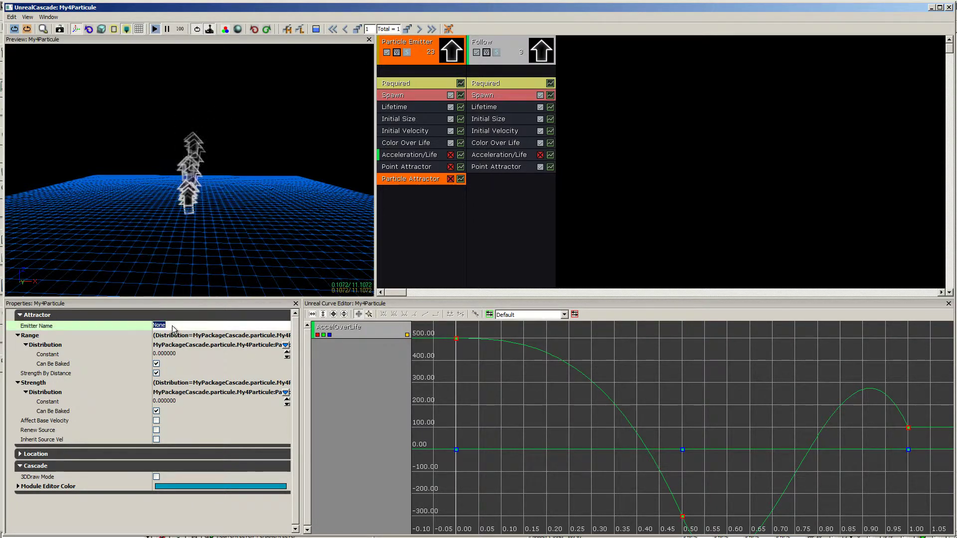
type("follow")
key("Return")
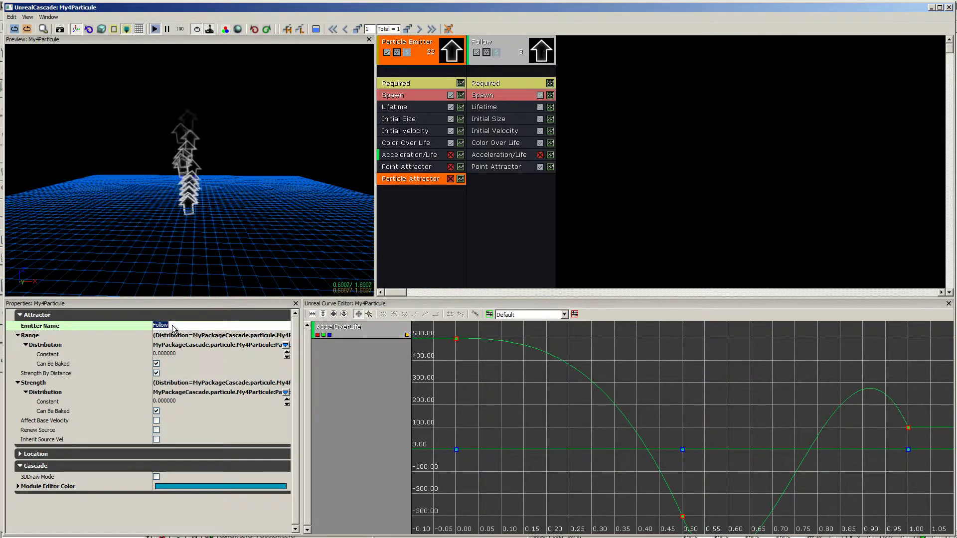
Step: Enable the original emitter's Particle Attractor module and set its Range constant to 200
left_click(451, 180)
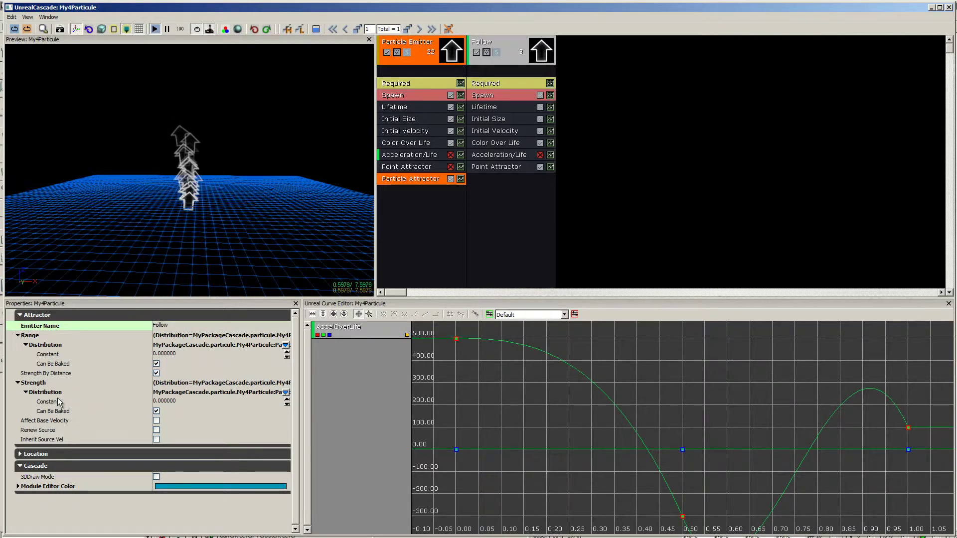
left_click(198, 402)
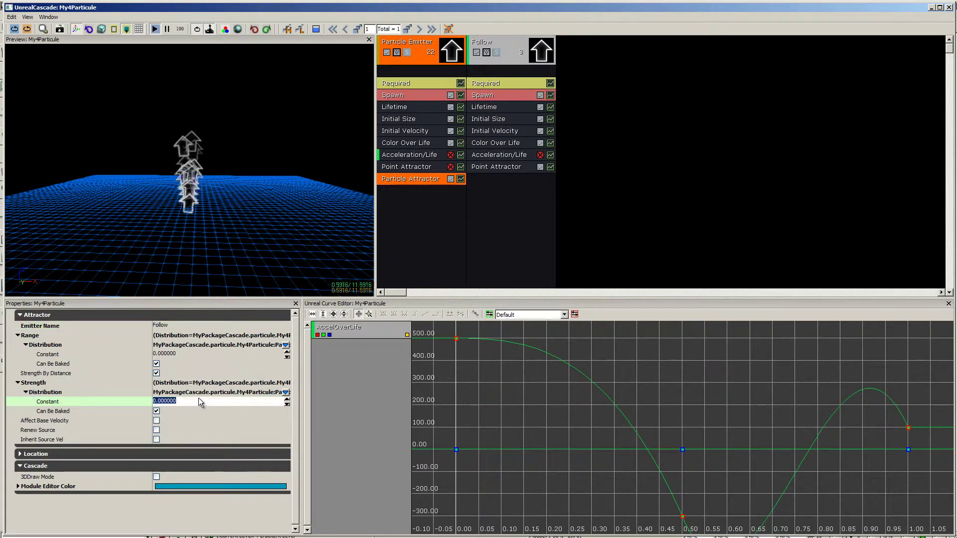
left_click(185, 353)
type("2000")
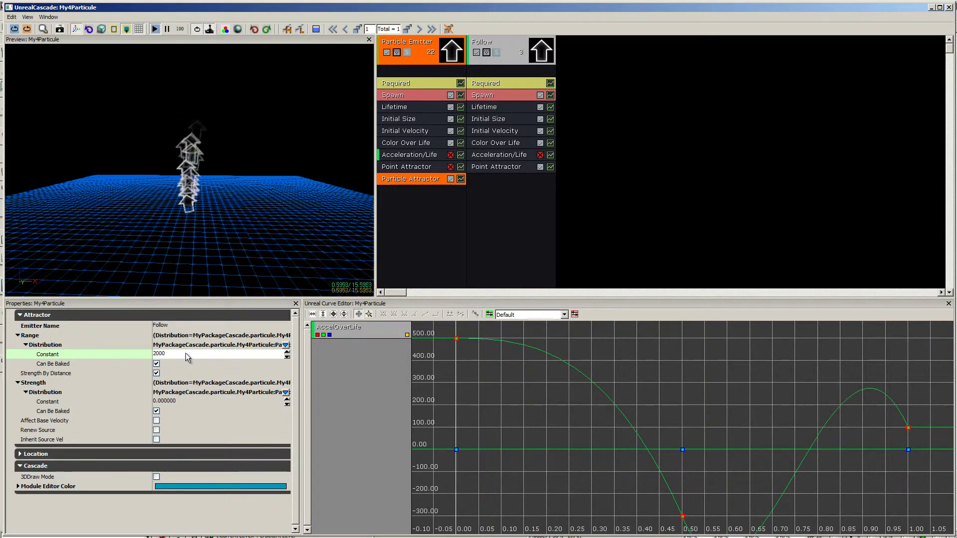
key("Return")
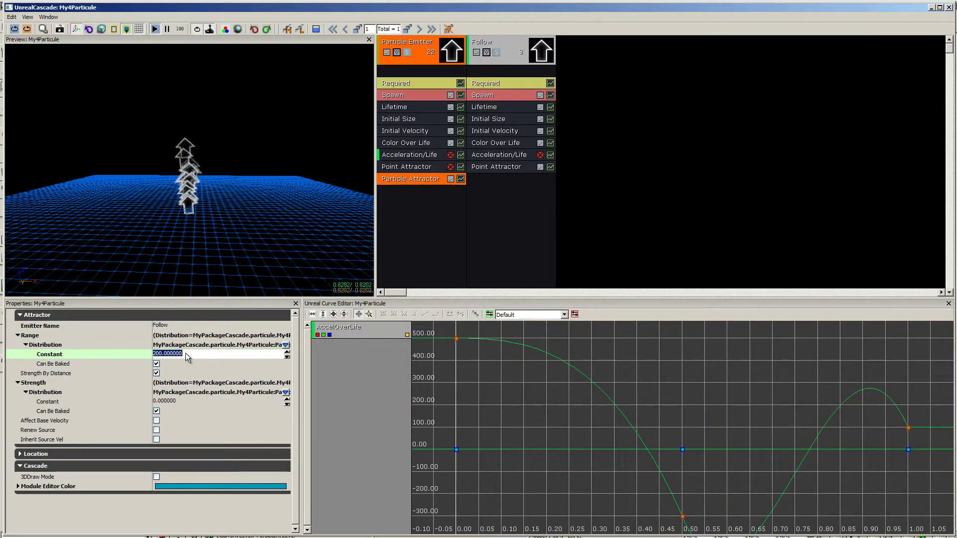
Step: Set the Particle Attractor's Strength constant to 100 and turn on Affect Base Velocity
left_click(185, 401)
type("100")
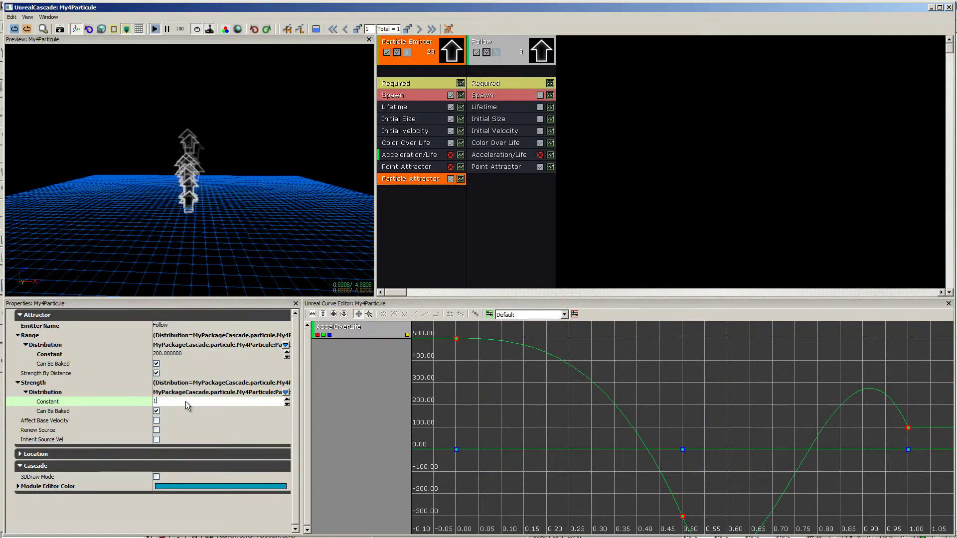
key("Return")
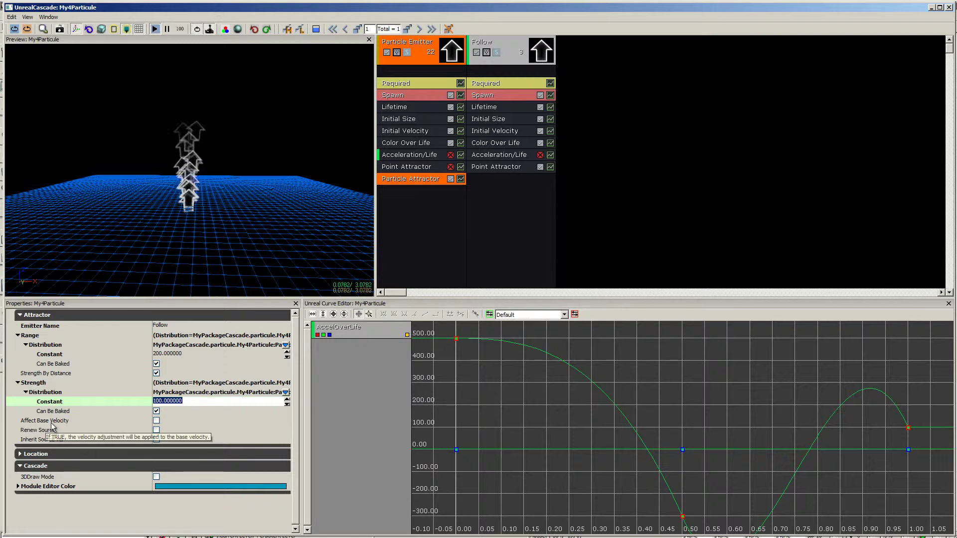
left_click(157, 421)
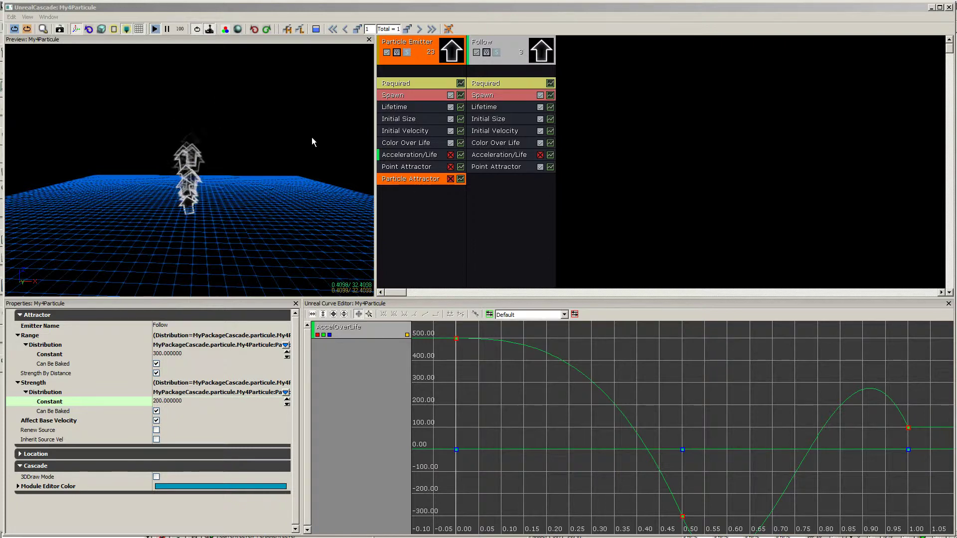
Step: Enable the Particle Attractor module, and restart both emitters by enabling Particle Emitter before Follow
left_click(450, 179)
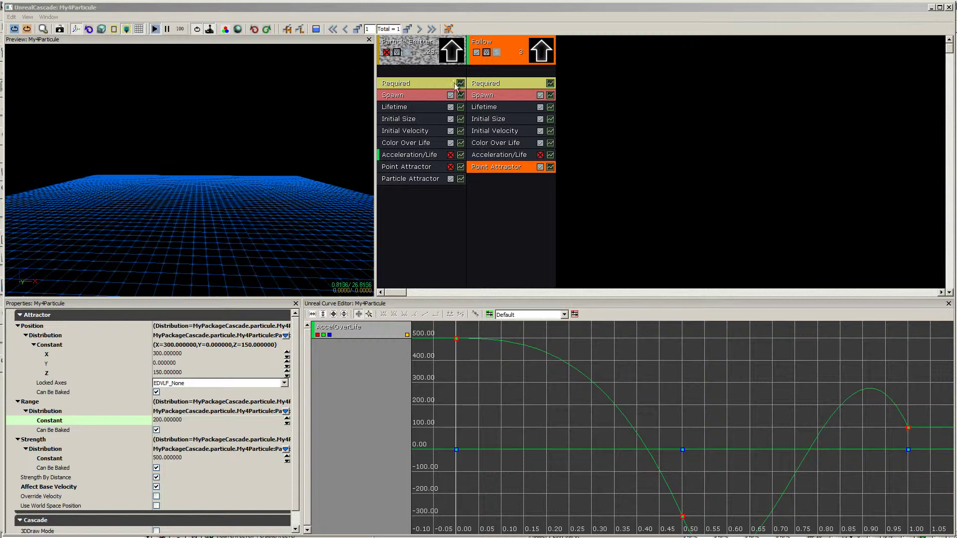
left_click(475, 51)
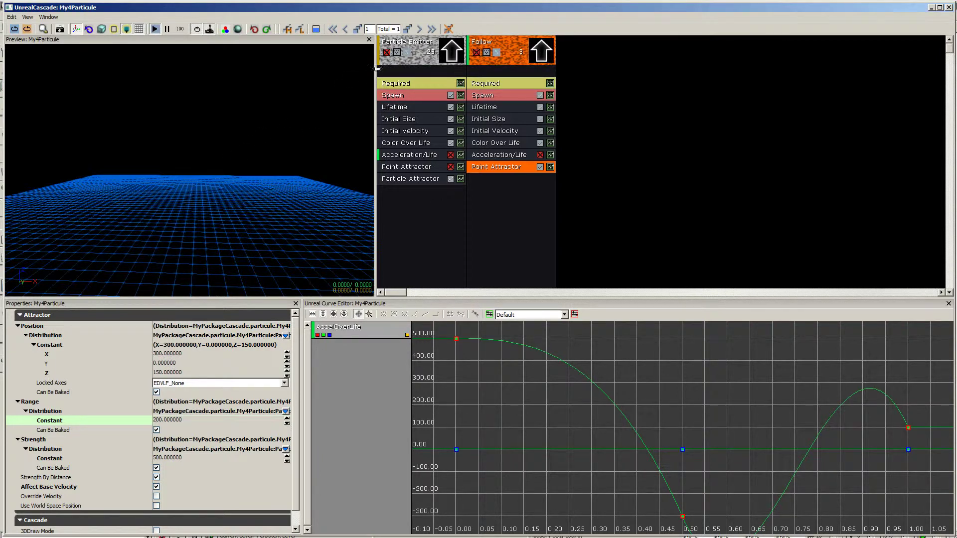
left_click(387, 52)
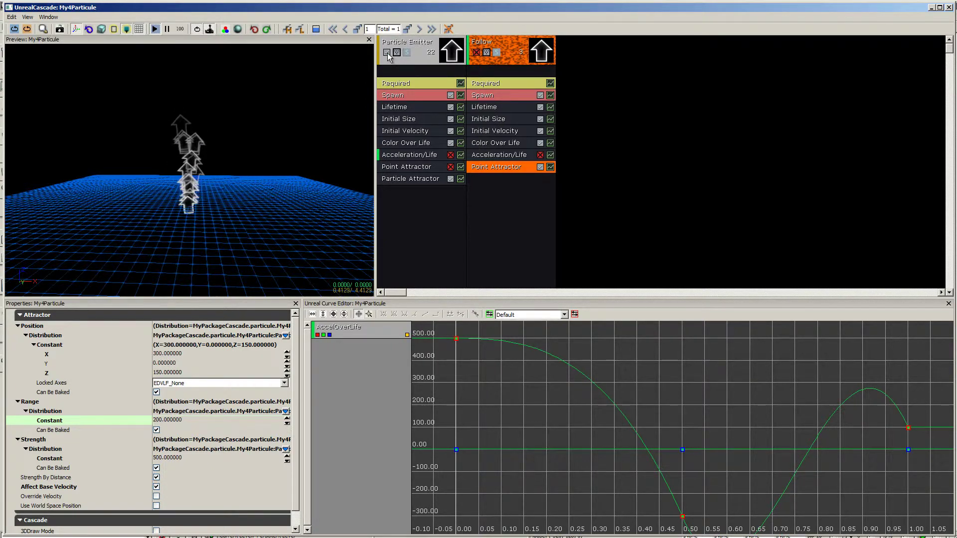
left_click(477, 51)
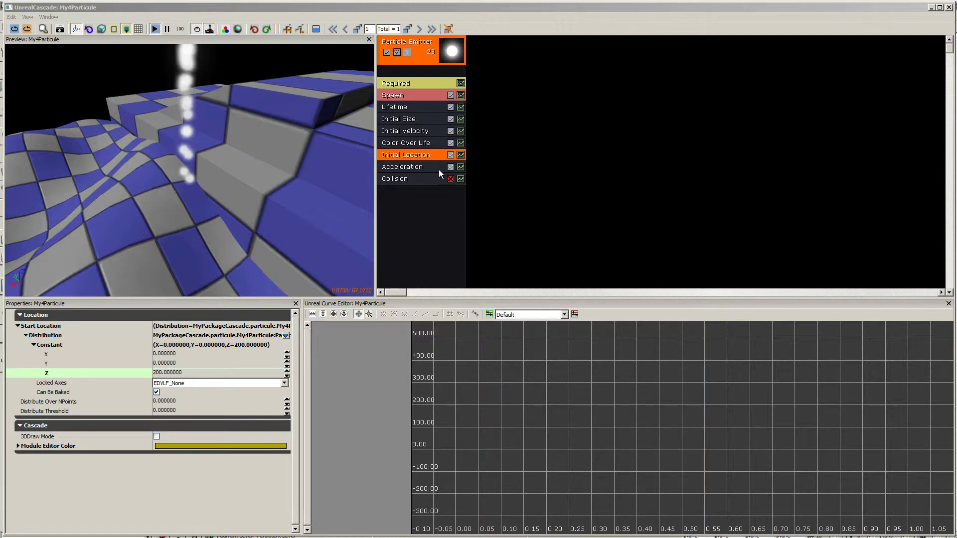
Step: Review the Acceleration module's settings and switch the preview geometry off and back on
left_click(417, 166)
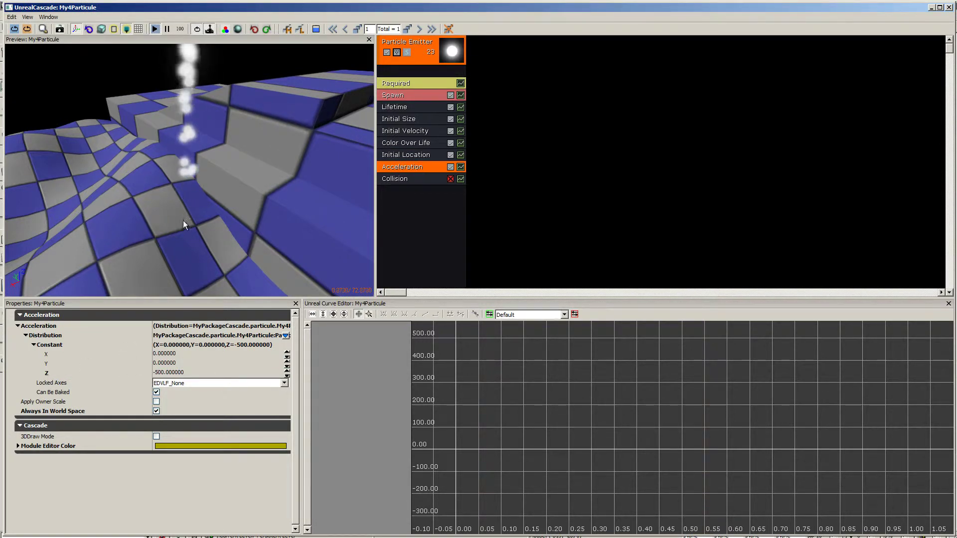
left_click_drag(184, 240, 163, 235)
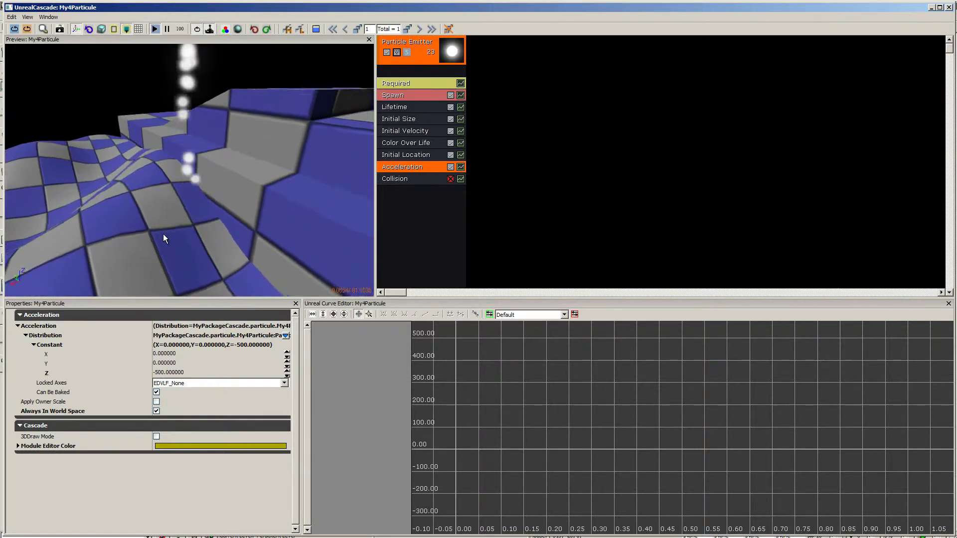
left_click(30, 18)
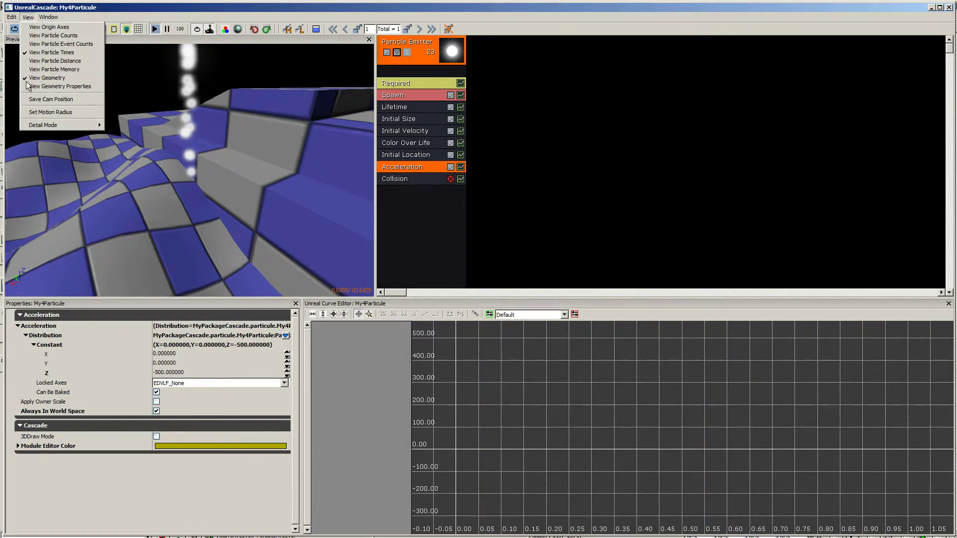
left_click(47, 79)
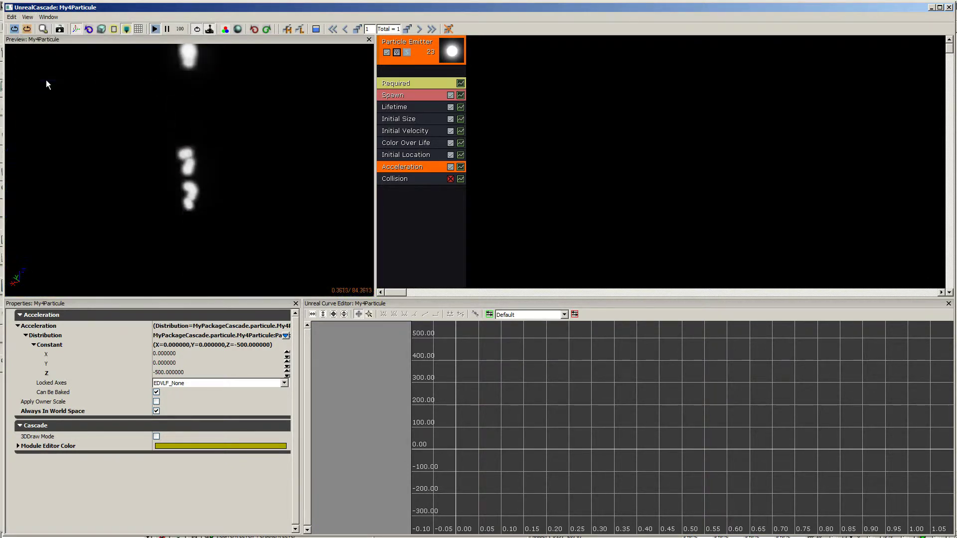
left_click(28, 17)
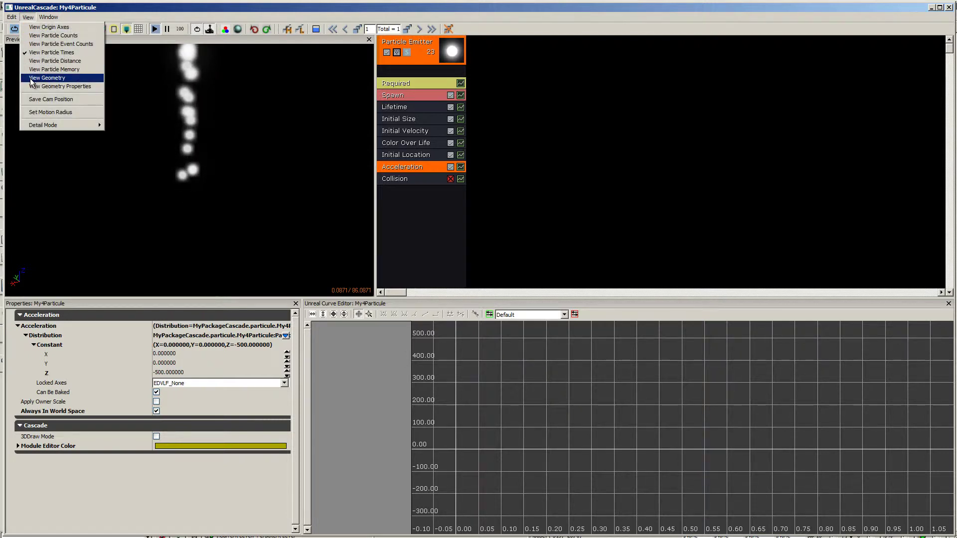
left_click(46, 79)
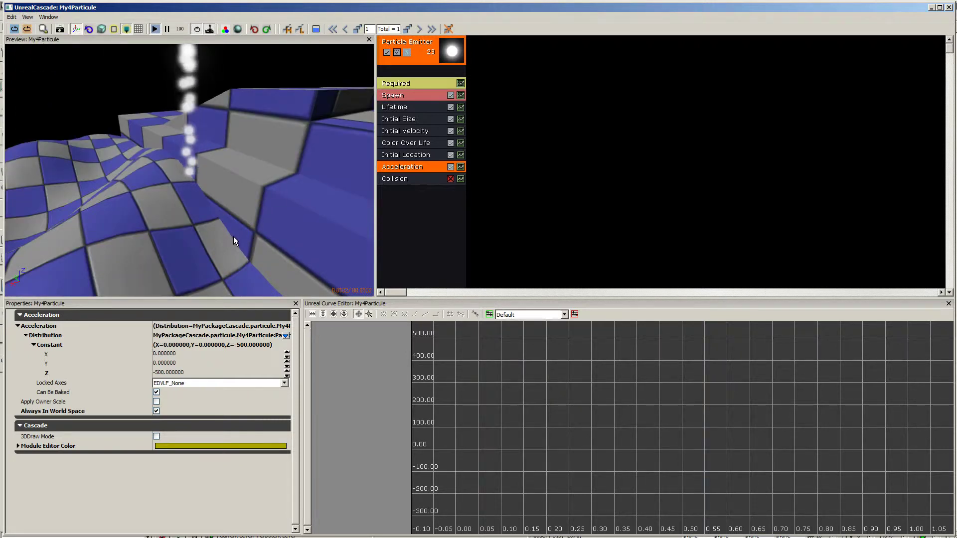
Step: Turn on the Collision module, comparing the particles against the geometry with and without it from several angles
left_click(450, 179)
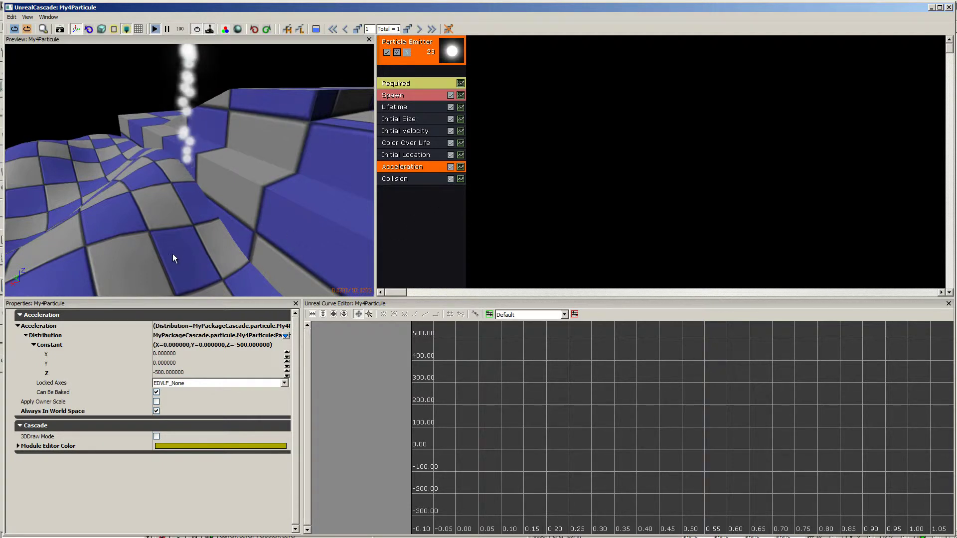
left_click_drag(180, 250, 221, 144)
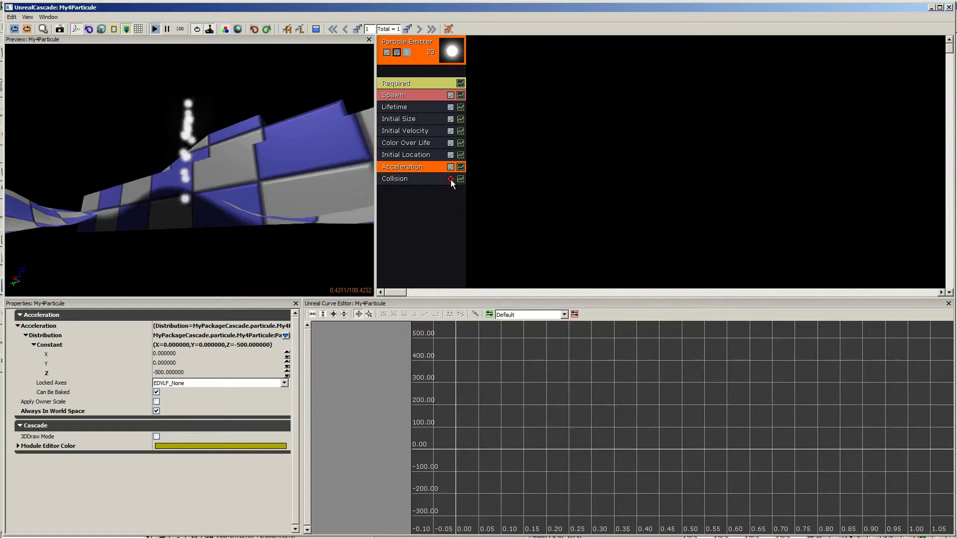
left_click_drag(128, 260, 205, 164)
left_click_drag(219, 208, 373, 196)
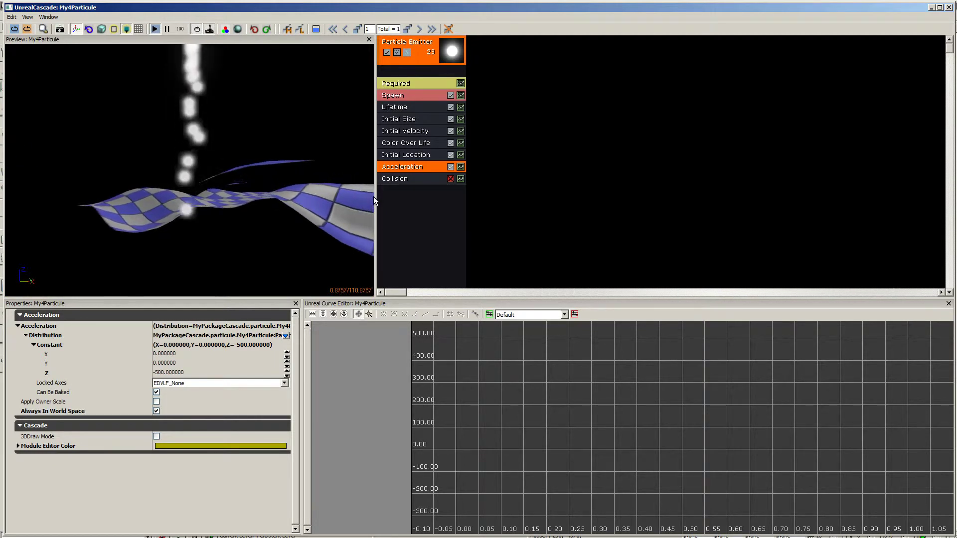
left_click(450, 178)
left_click_drag(332, 184, 20, 280)
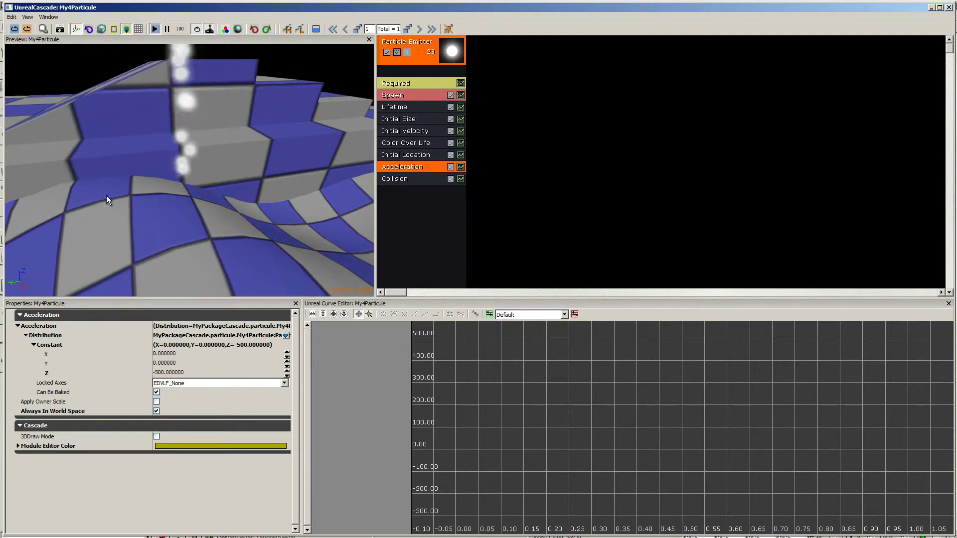
Step: Test the emitter moving across the preview geometry with Collision off and on, leaving the module enabled and the motion stopped
left_click(87, 30)
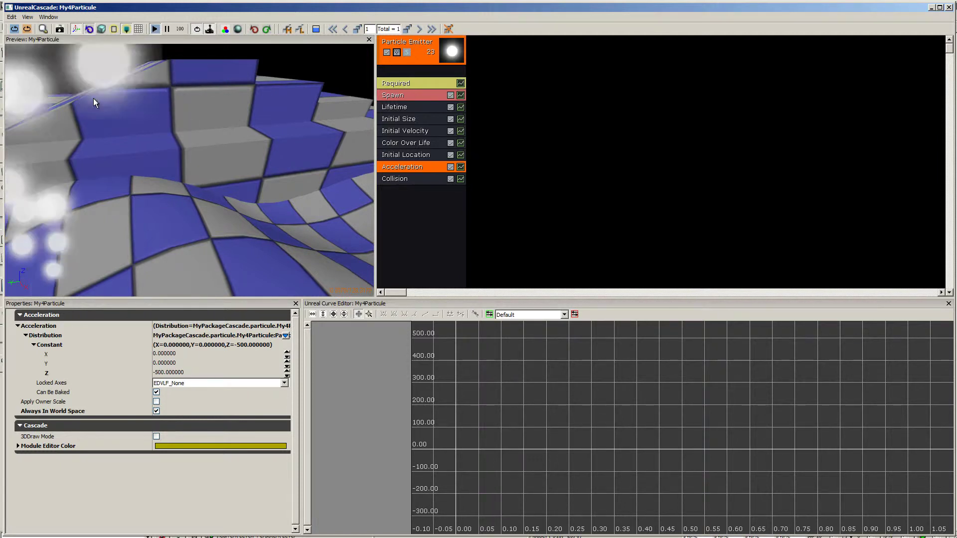
right_click_drag(94, 108, 84, 228)
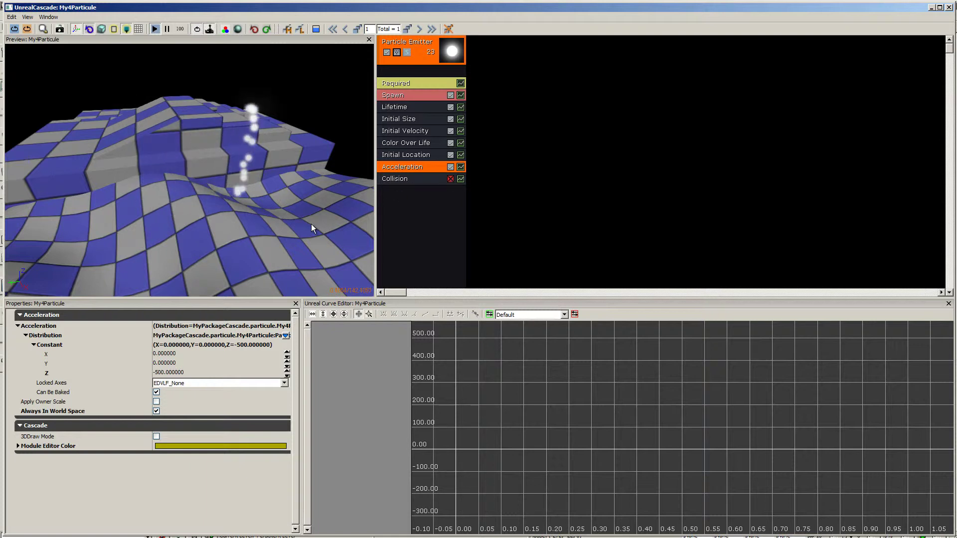
left_click_drag(258, 169, 237, 117)
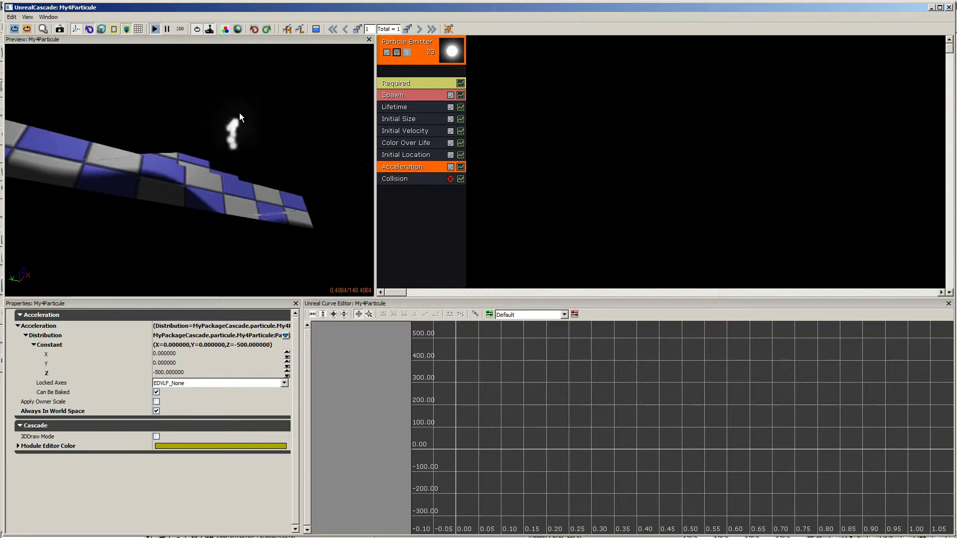
mouse_move(245, 106)
left_mouse_down()
mouse_move(208, 233)
mouse_move(178, 256)
mouse_move(349, 250)
left_mouse_up()
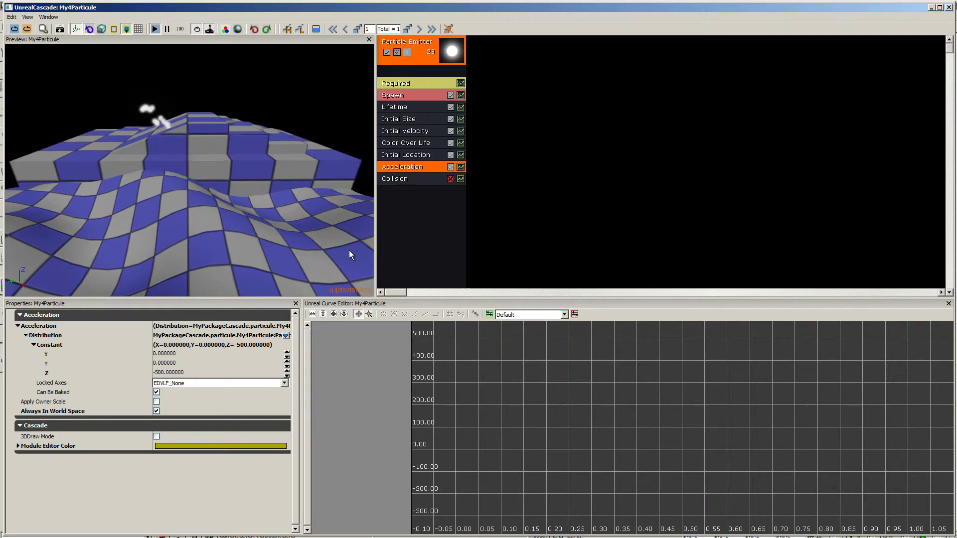
left_click(451, 179)
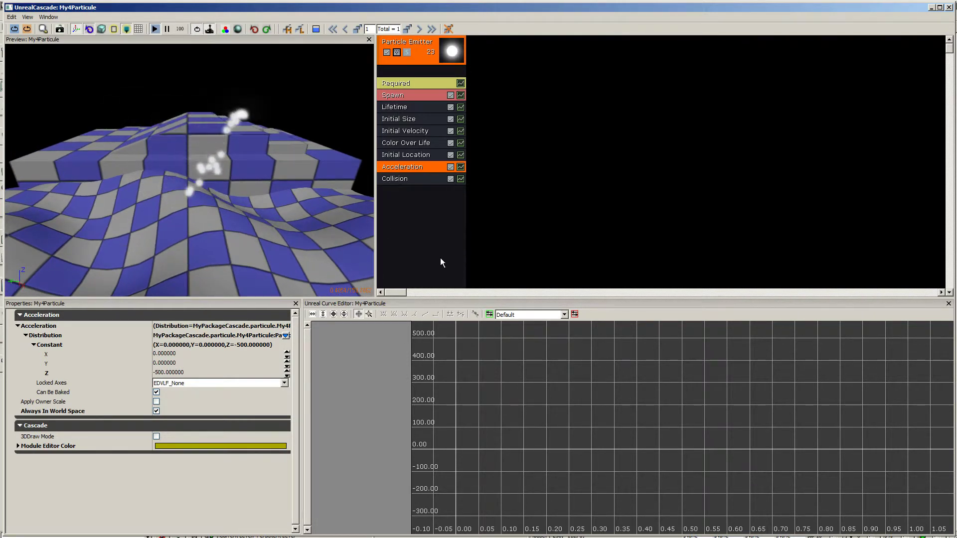
left_click(85, 26)
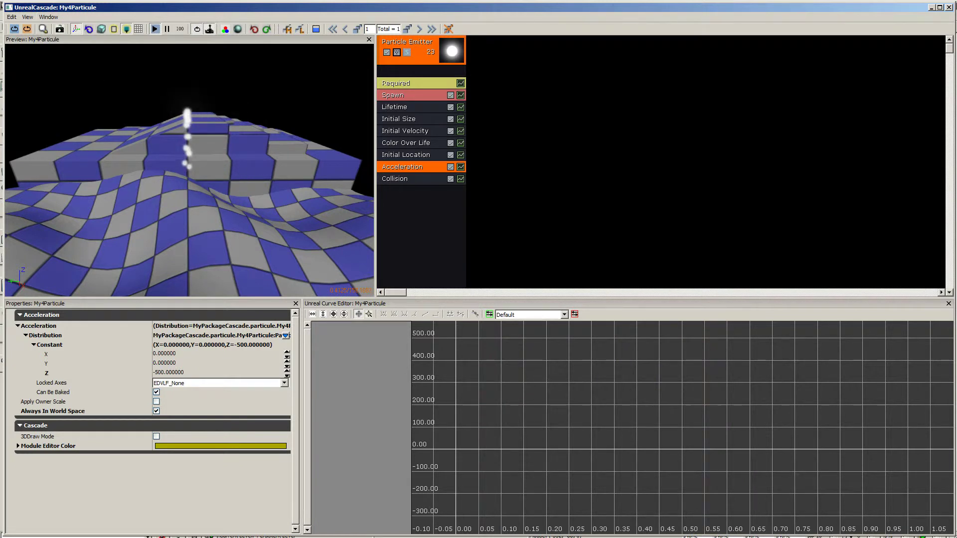
Step: Set both Min and Max of the Collision module's Max Collisions to 5
left_click(409, 179)
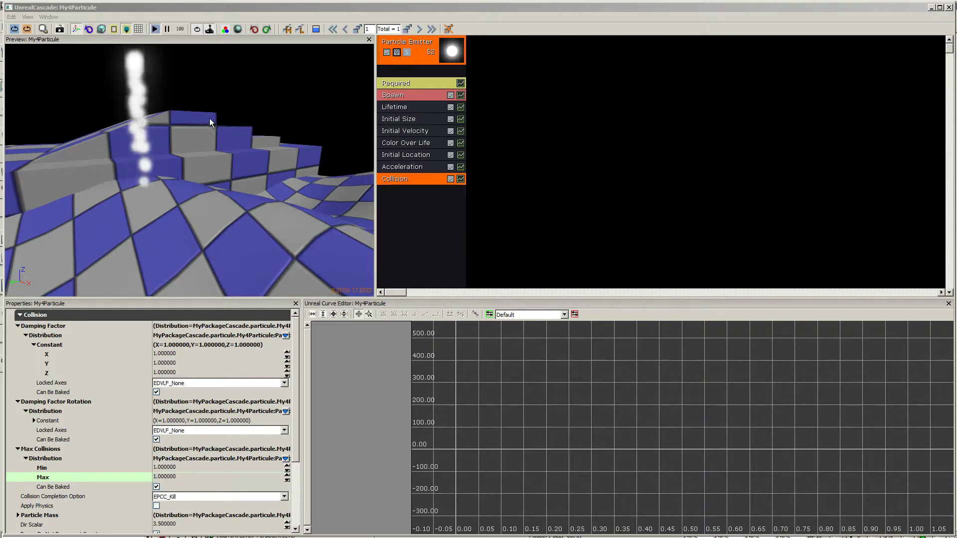
left_click(418, 154)
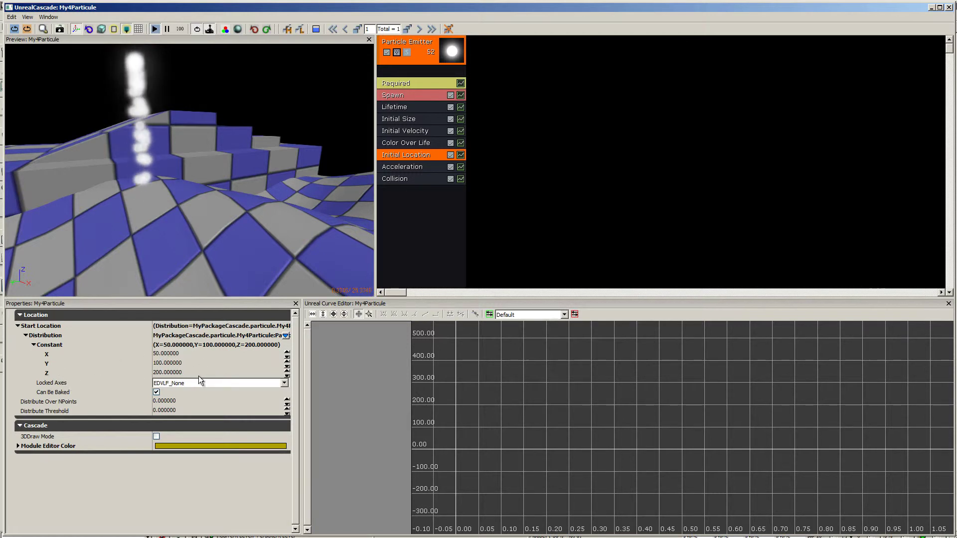
left_click(428, 179)
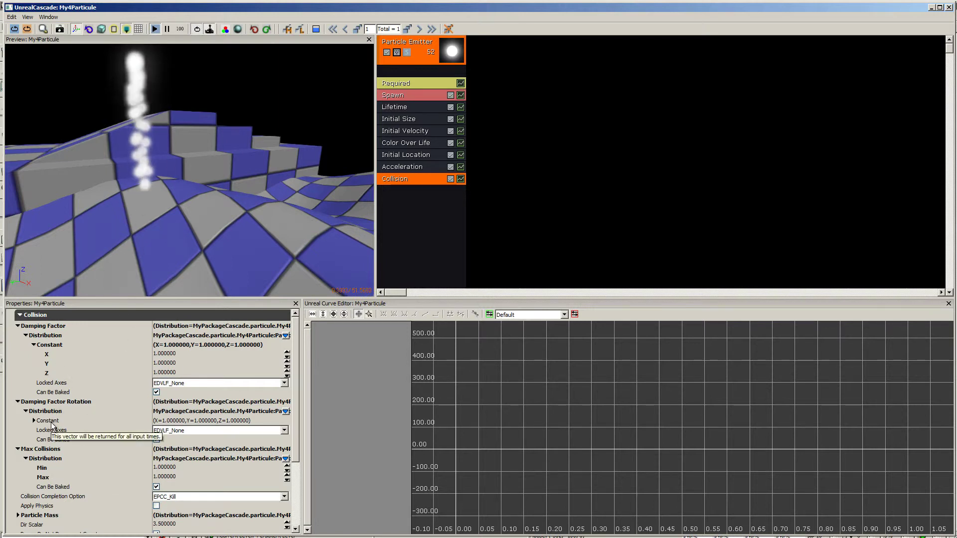
left_click(196, 468)
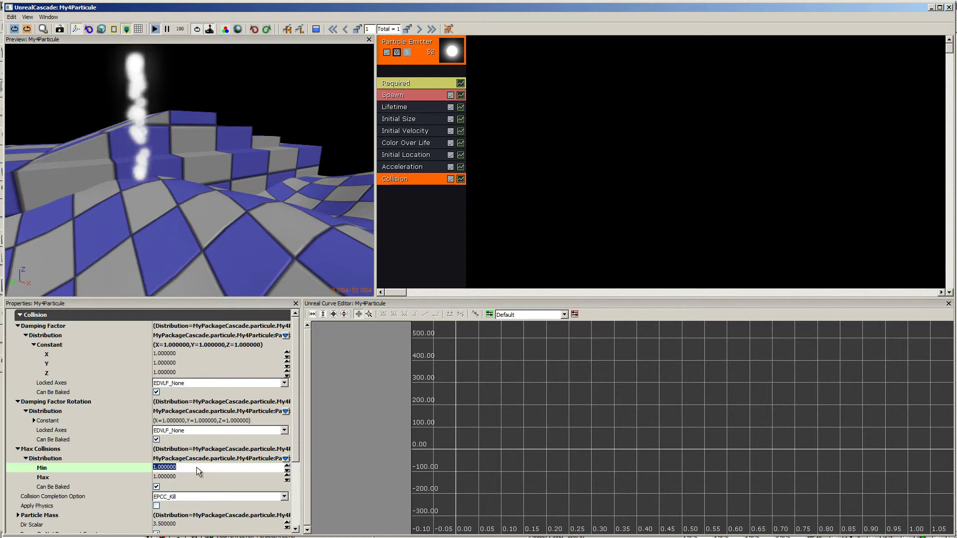
type("5")
key("Tab")
type("5")
key("Return")
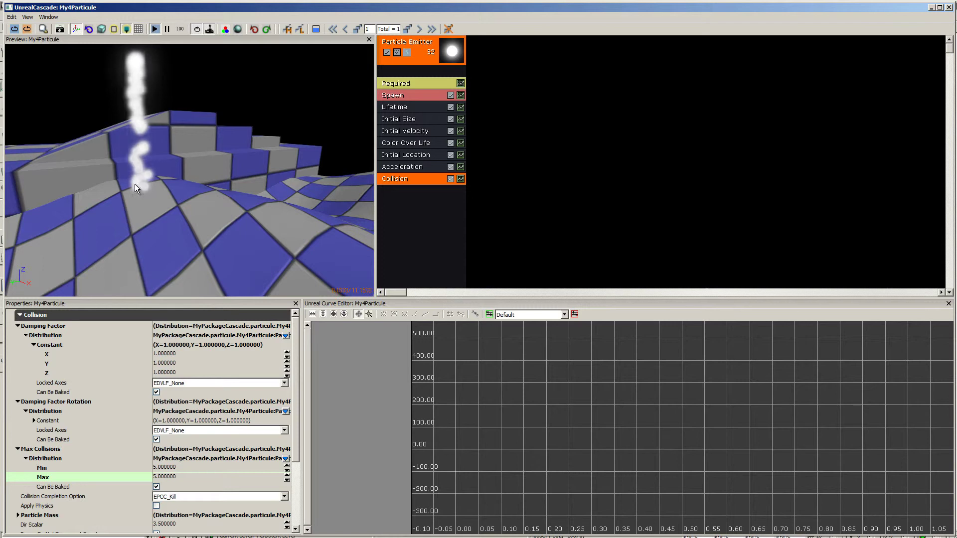
Step: Set the Lifetime module's Min and Max to 2
left_click(422, 107)
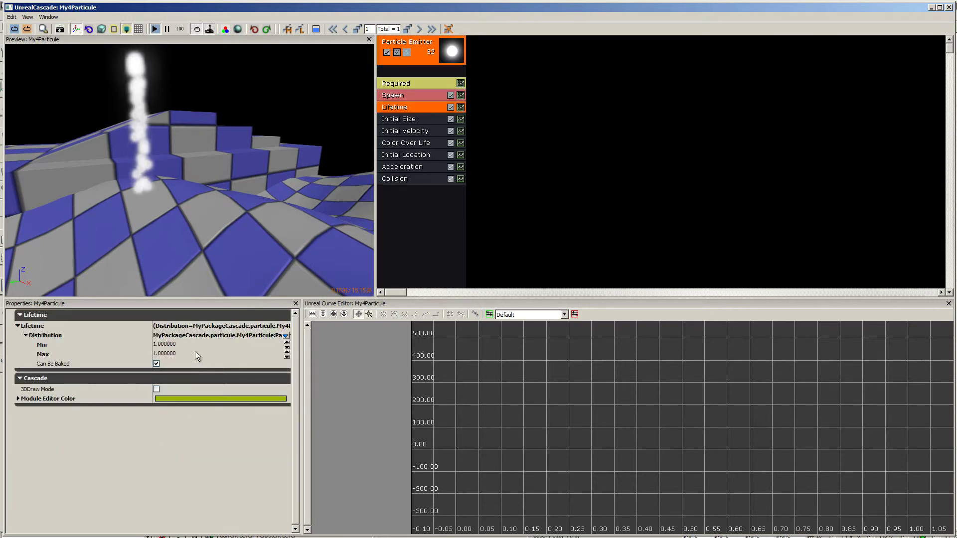
left_click(193, 345)
type("2")
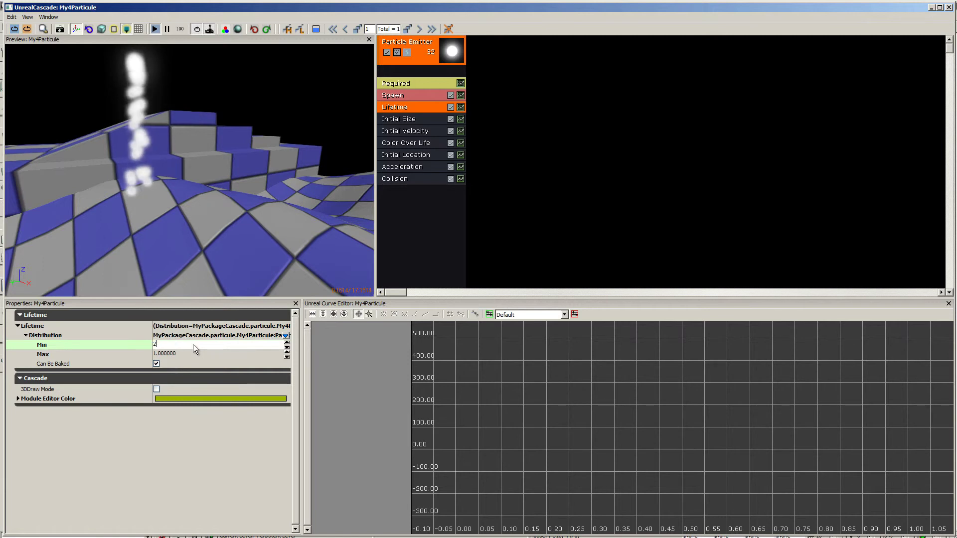
key("Tab")
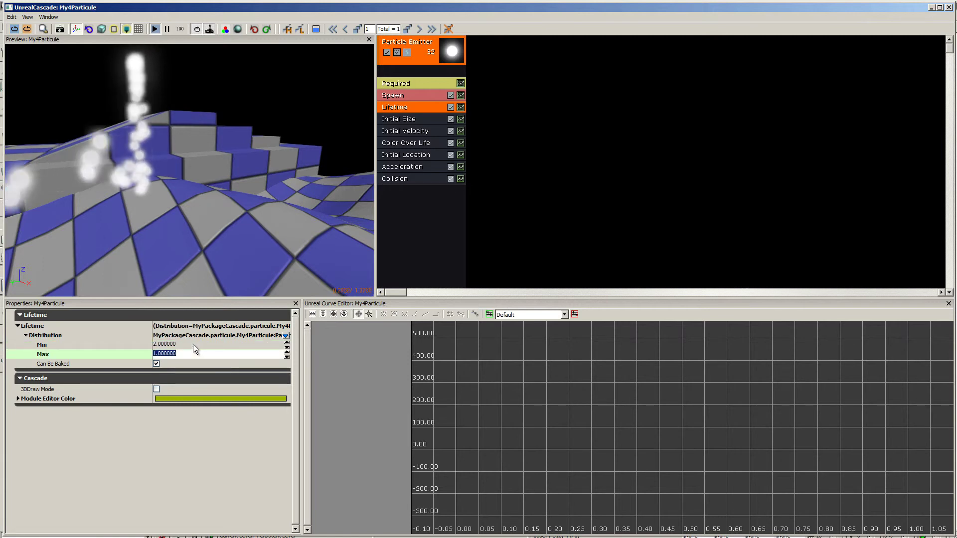
type("2")
key("Return")
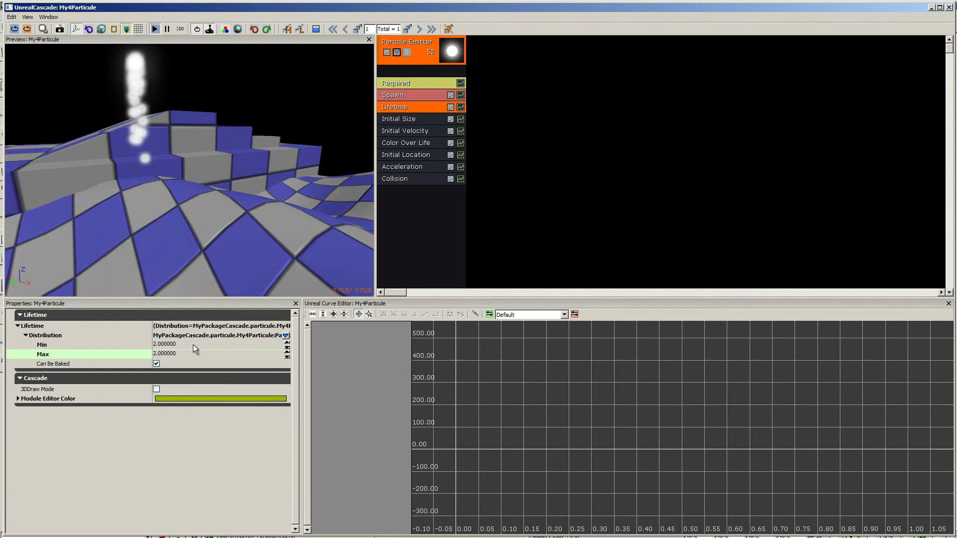
Step: Enable the Collision module and set the emitter moving in a wider view of the preview geometry
left_click_drag(232, 253, 125, 296)
left_click(451, 179)
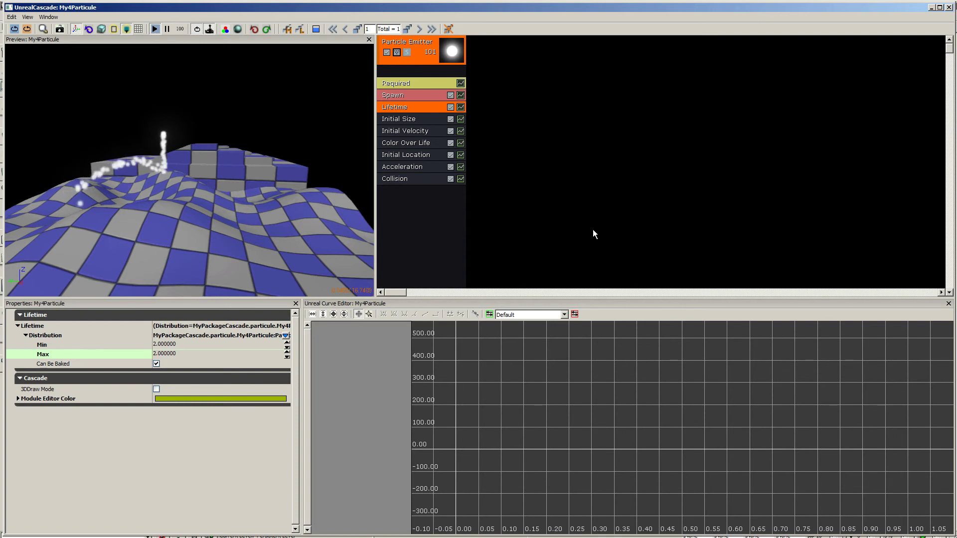
left_click(88, 29)
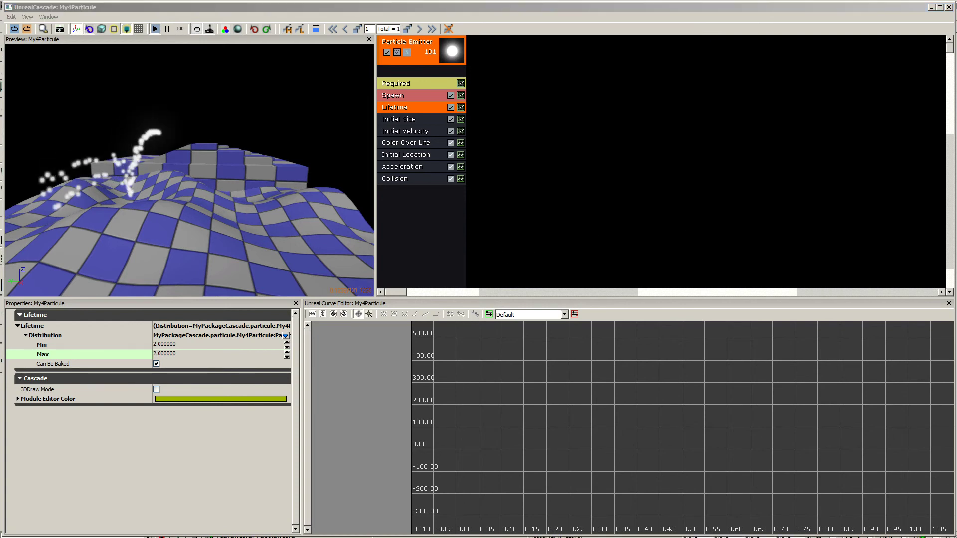